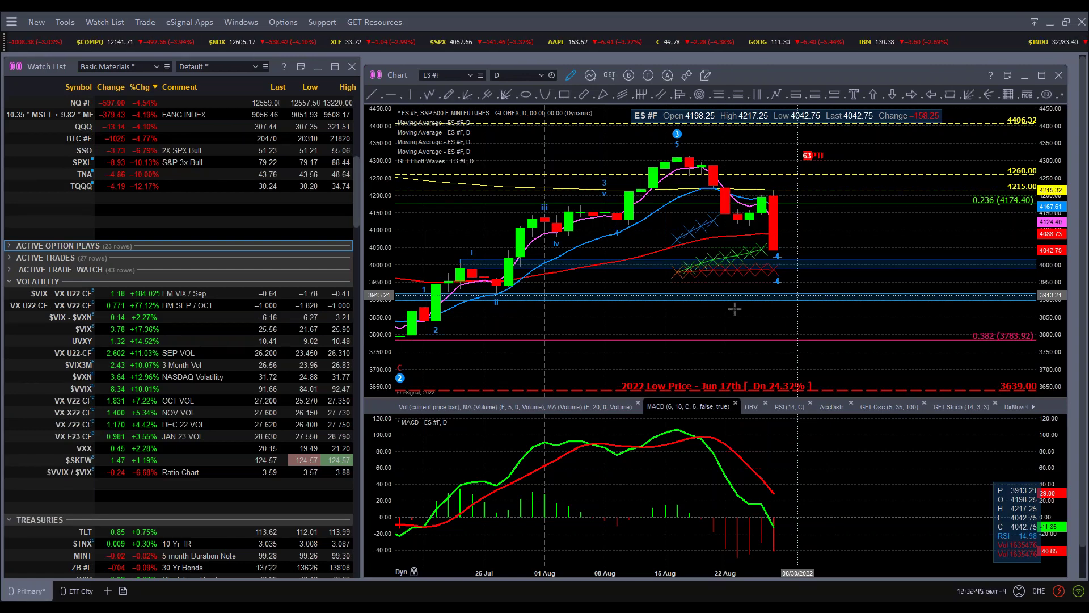
# - Examine the ES #F daily chart from the spring 2022 decline through the June low to the latest August candle
pyautogui.scroll(10, 735, 308)
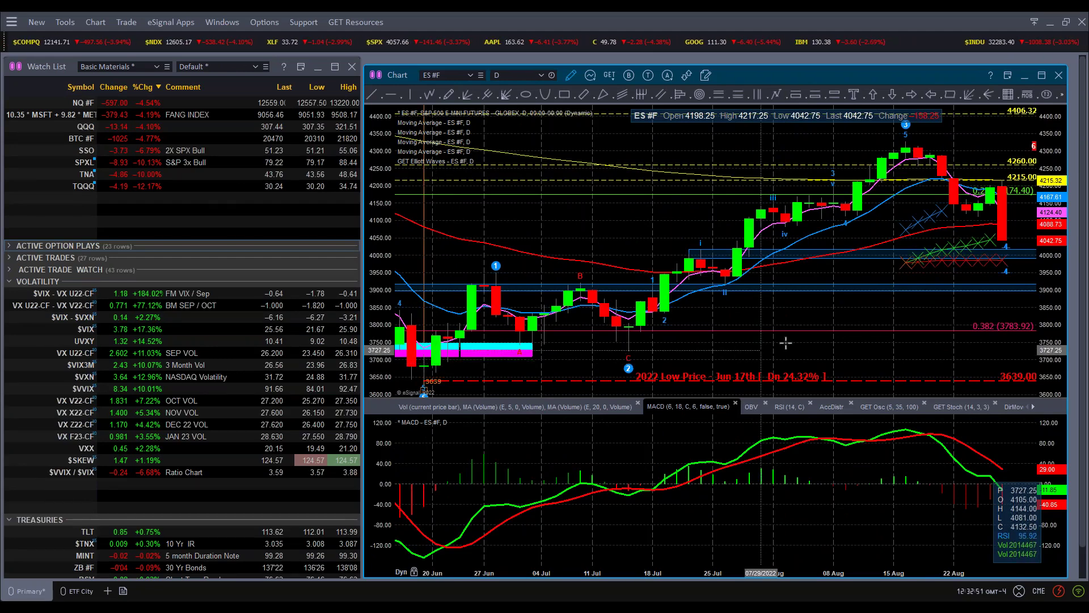
pyautogui.scroll(-3, 868, 352)
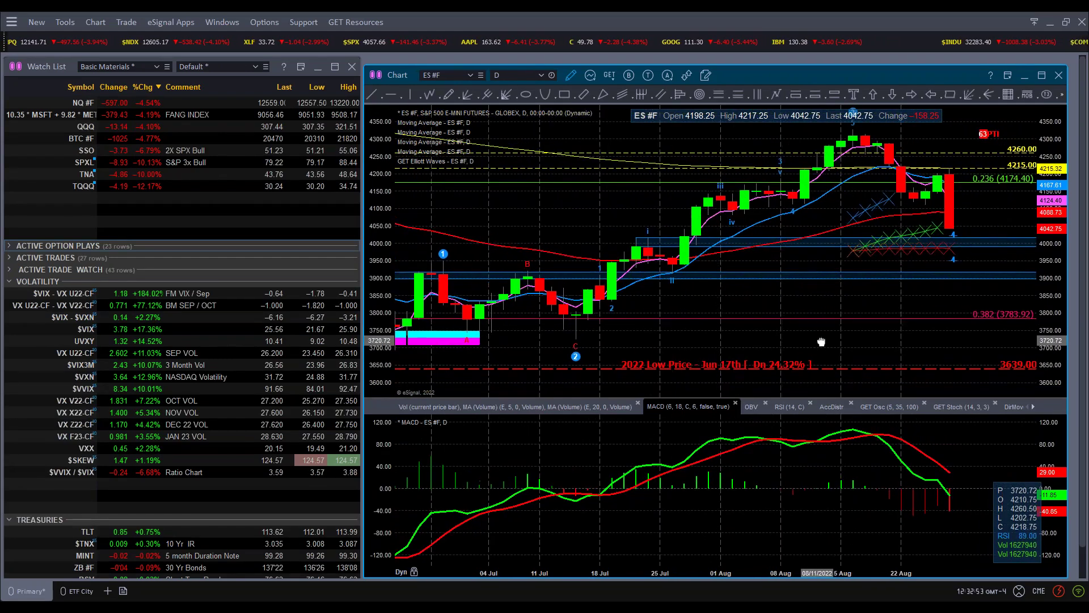
pyautogui.press('Down')
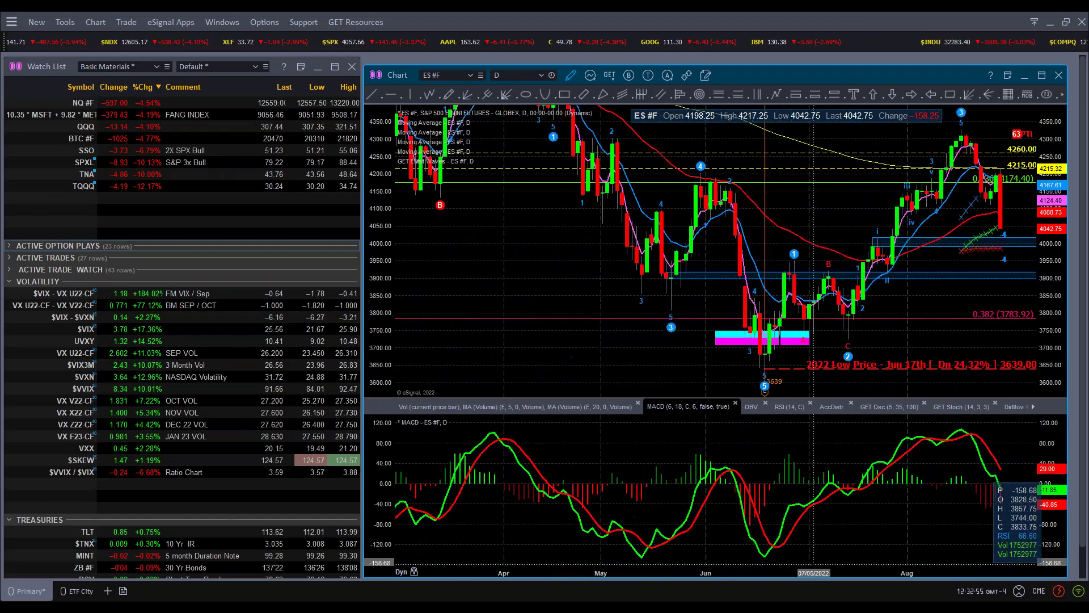
pyautogui.press('Down')
pyautogui.scroll(-5, 781, 306)
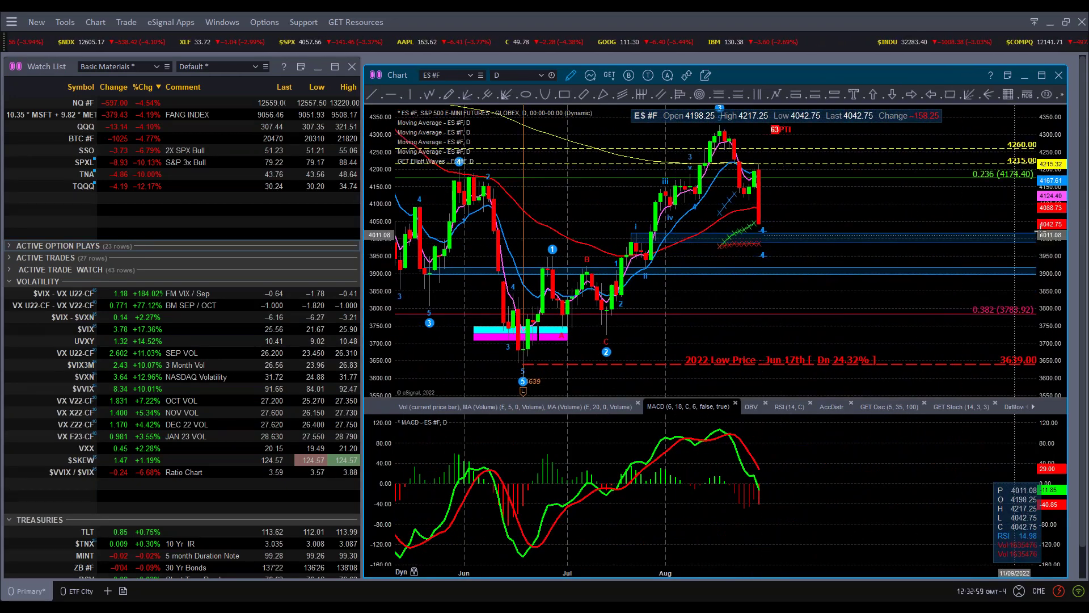
pyautogui.scroll(-2, 737, 198)
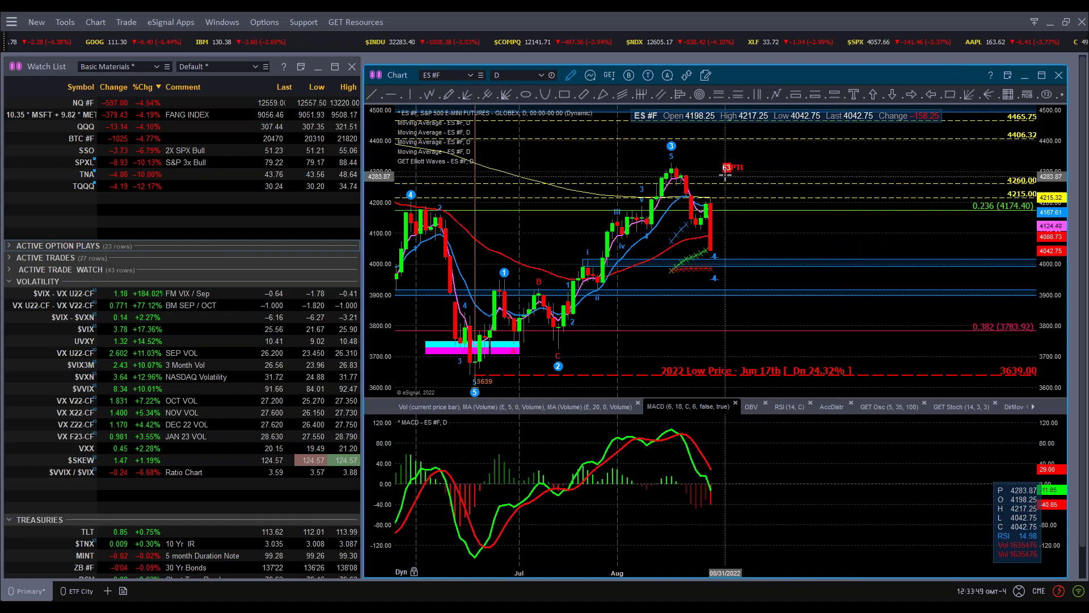
pyautogui.moveTo(754, 236); pyautogui.dragTo(781, 238)
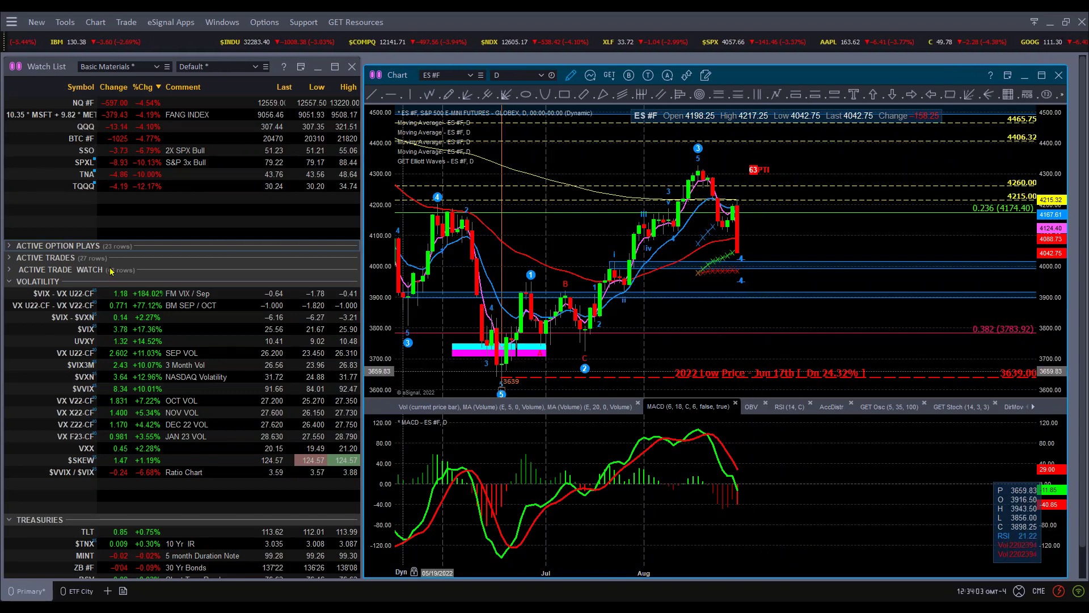
# - Load NQ #F from the watch list and examine its daily price action and MACD from the June low through August
pyautogui.scroll(6, 136, 246)
pyautogui.scroll(3, 137, 245)
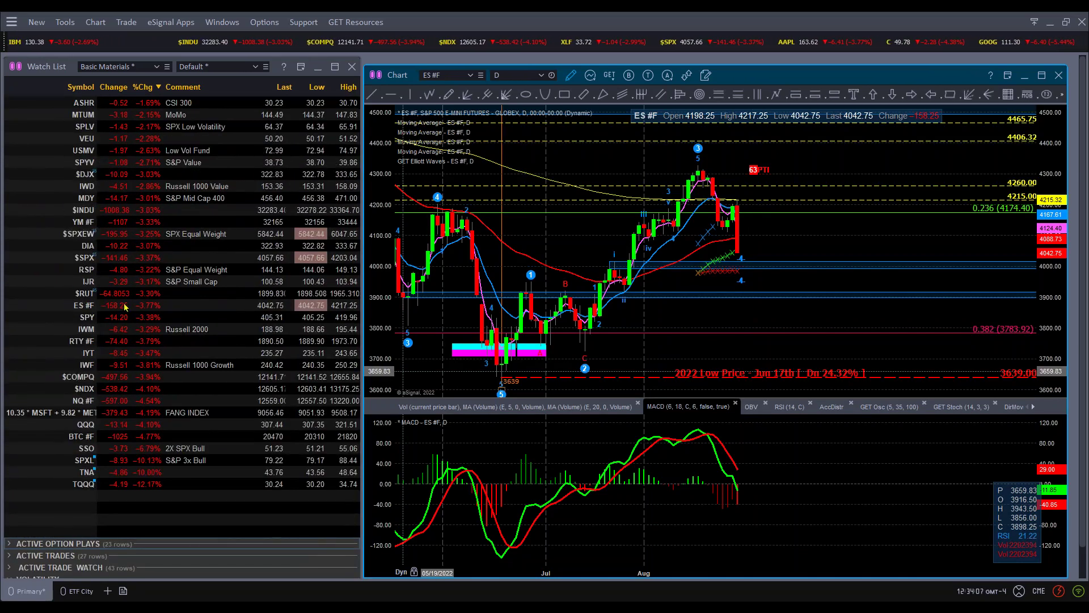
pyautogui.click(57, 401)
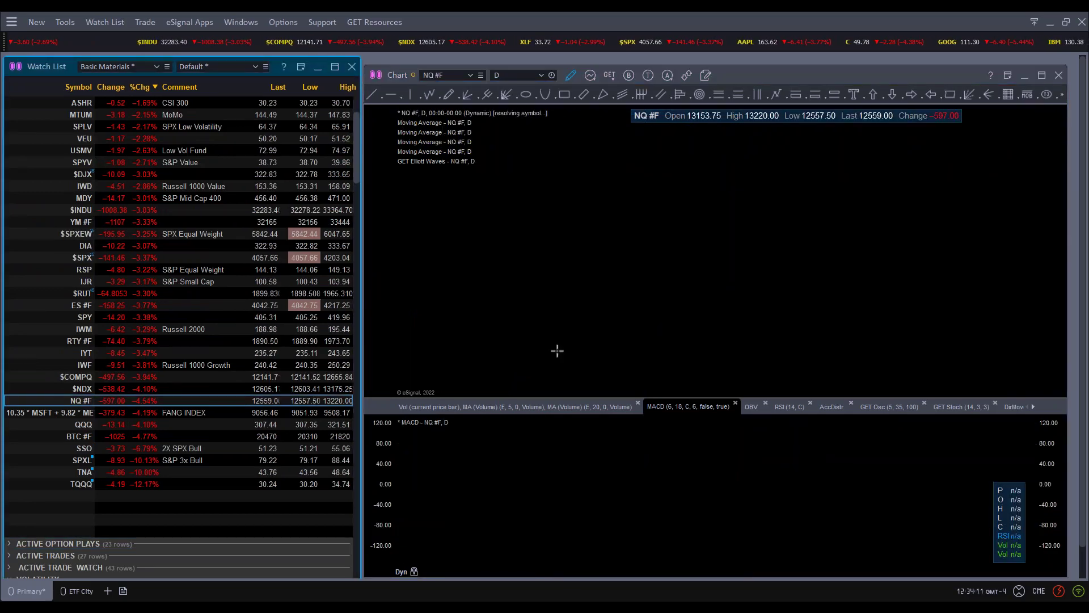
pyautogui.click(679, 245)
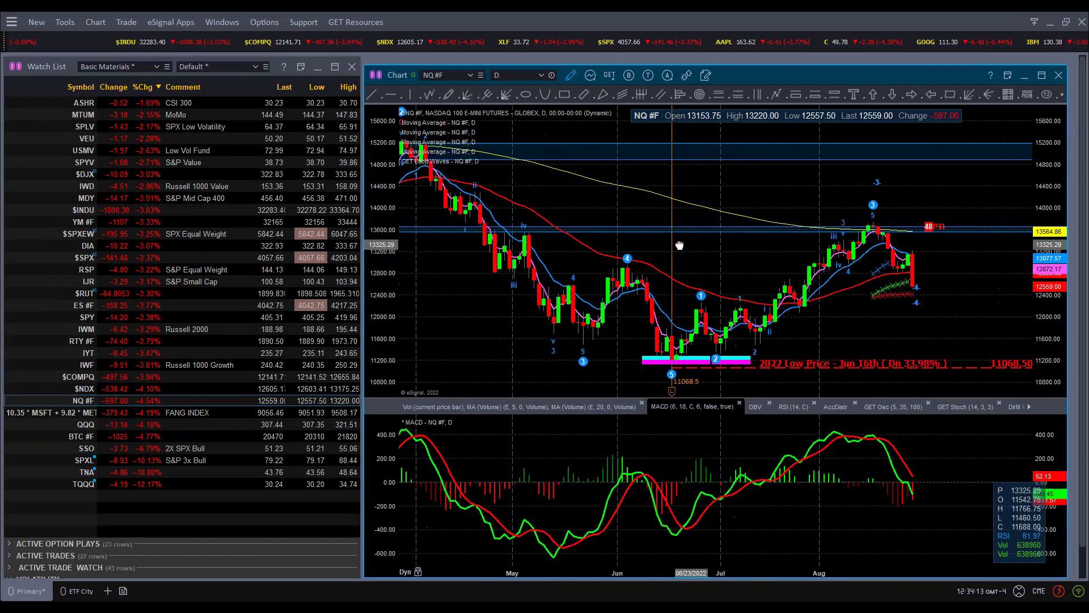
pyautogui.moveTo(679, 245); pyautogui.dragTo(651, 243)
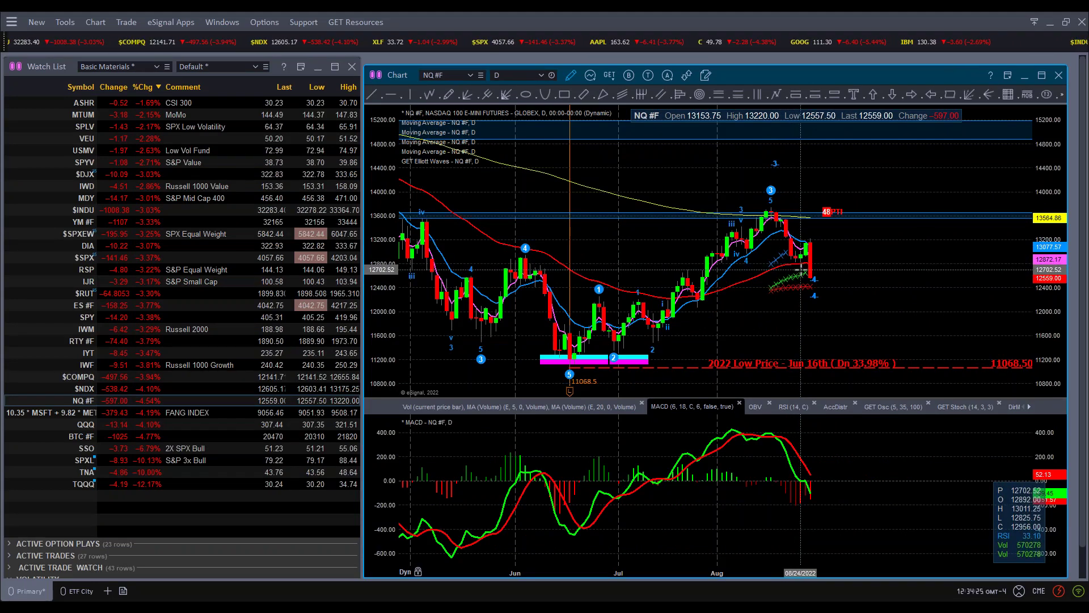
pyautogui.moveTo(848, 258); pyautogui.dragTo(833, 258)
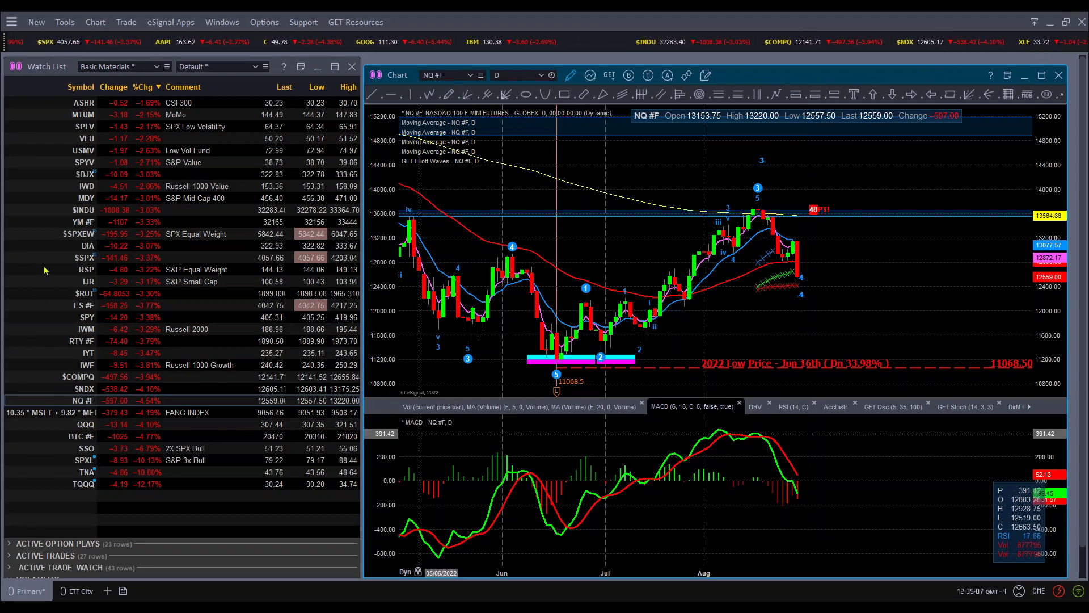
# - Load YM #F from the watch list and inspect its daily chart from the June low to the latest August candles
pyautogui.click(47, 223)
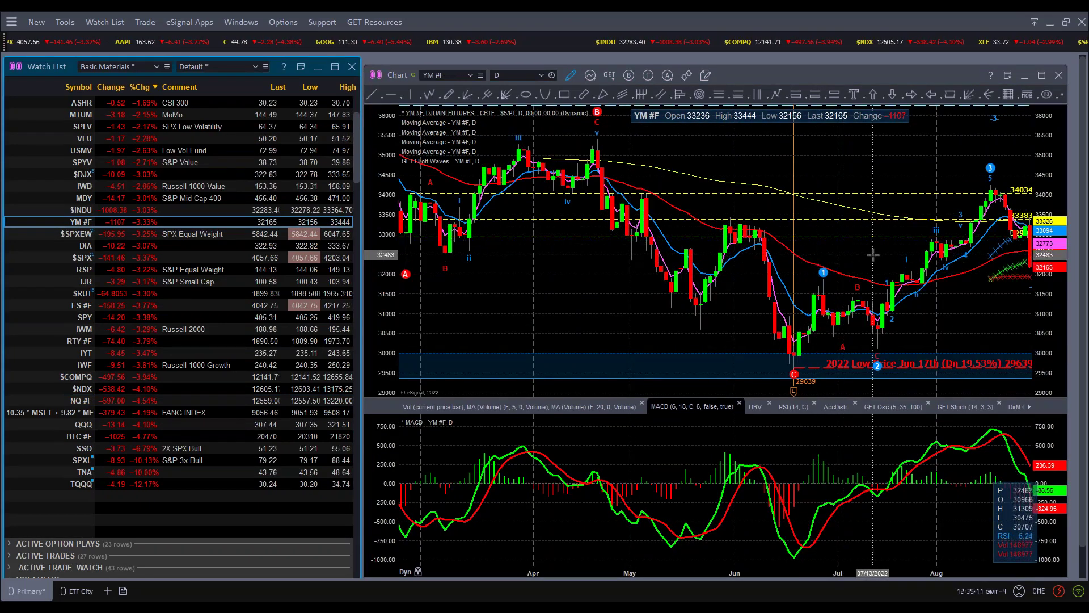
pyautogui.scroll(-5, 841, 263)
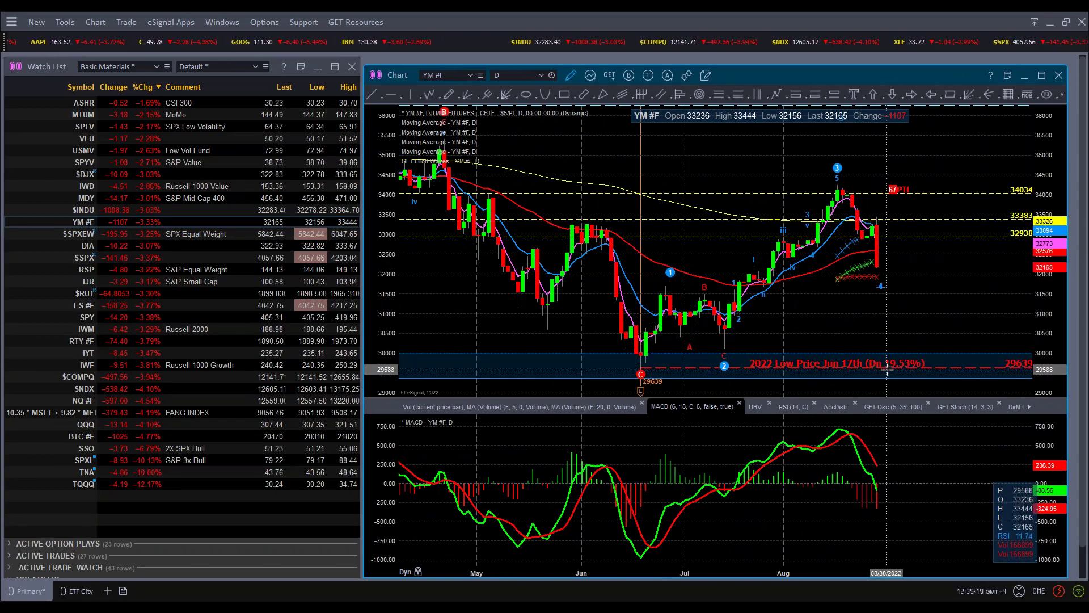
pyautogui.scroll(2, 805, 323)
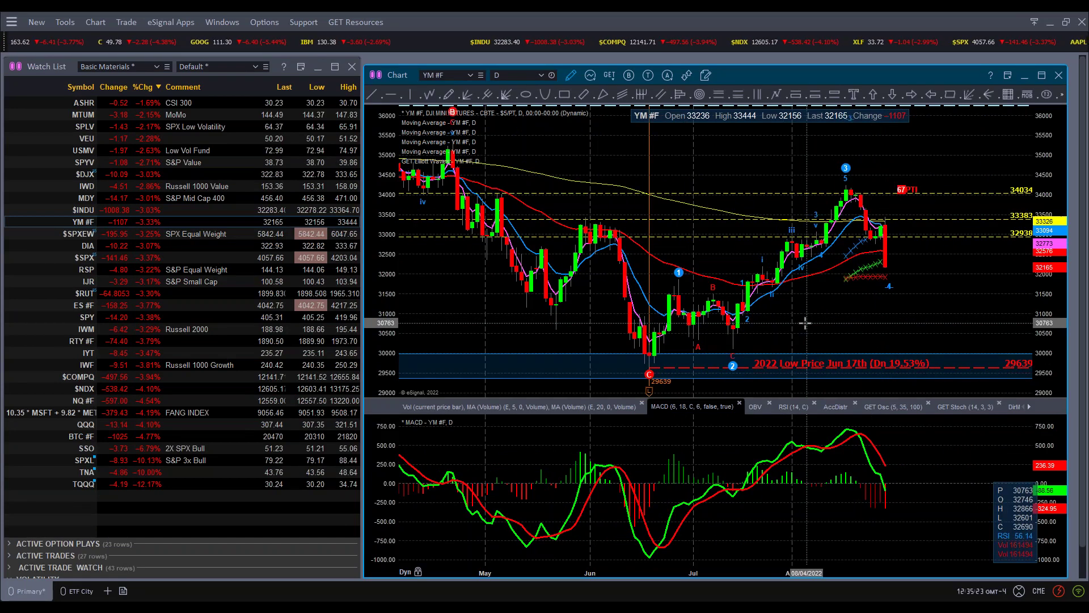
pyautogui.scroll(-5, 797, 324)
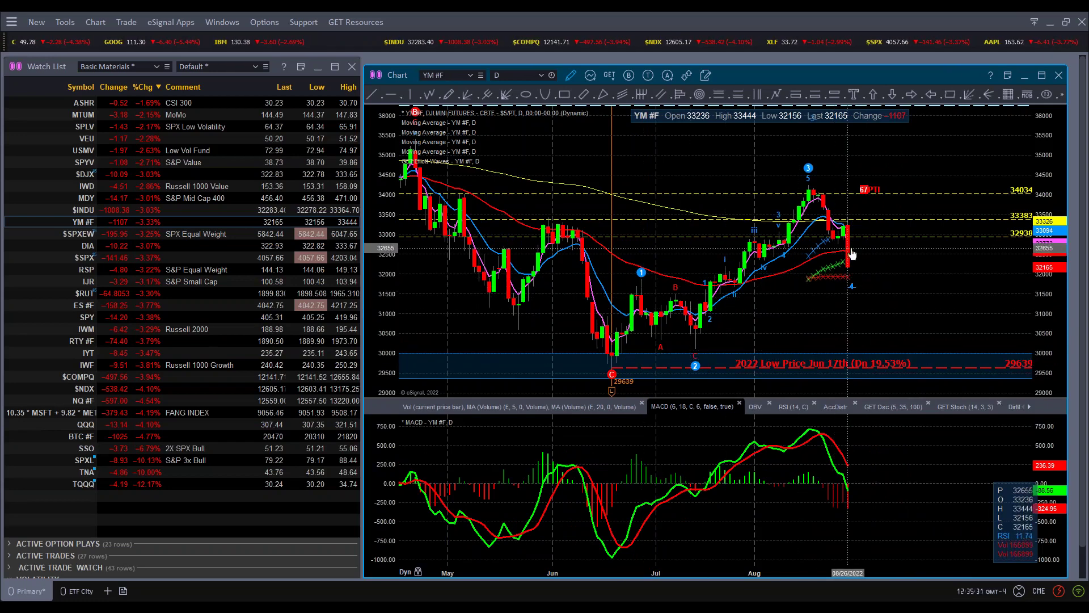
pyautogui.scroll(3, 870, 294)
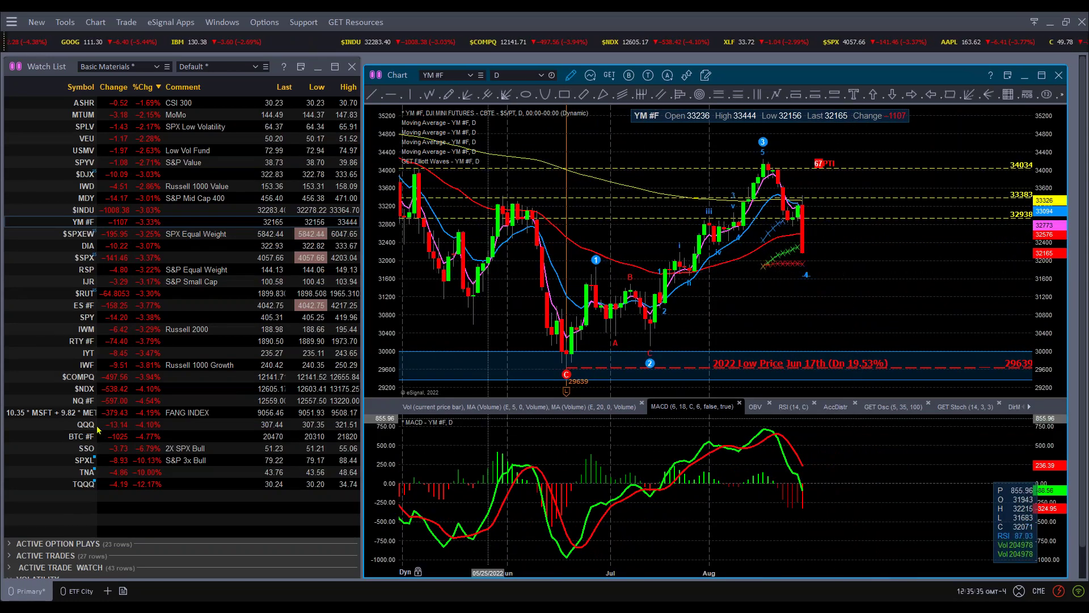
# - Load RTY #F from the watch list and review its recent daily candles against the moving averages and Elliott wave targets
pyautogui.click(59, 342)
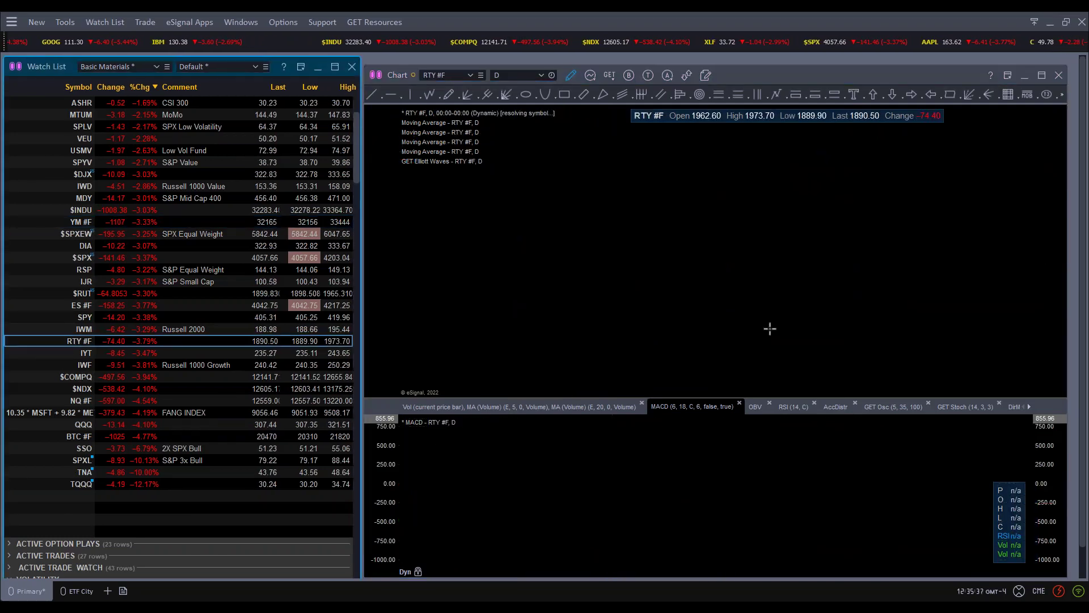
pyautogui.click(545, 244)
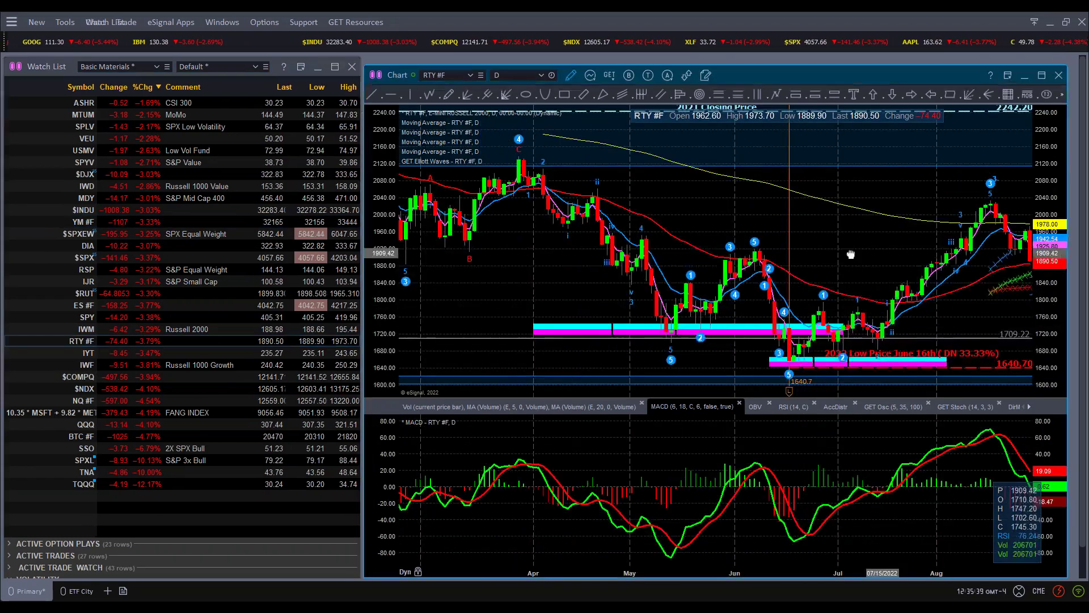
pyautogui.moveTo(545, 244); pyautogui.dragTo(502, 244)
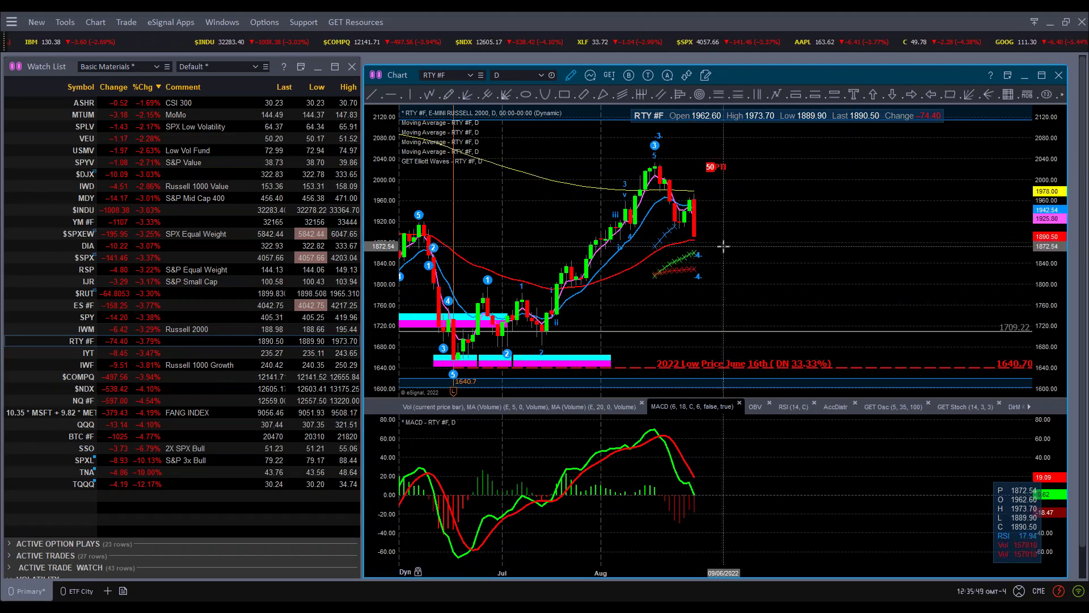
pyautogui.moveTo(722, 245); pyautogui.dragTo(758, 251)
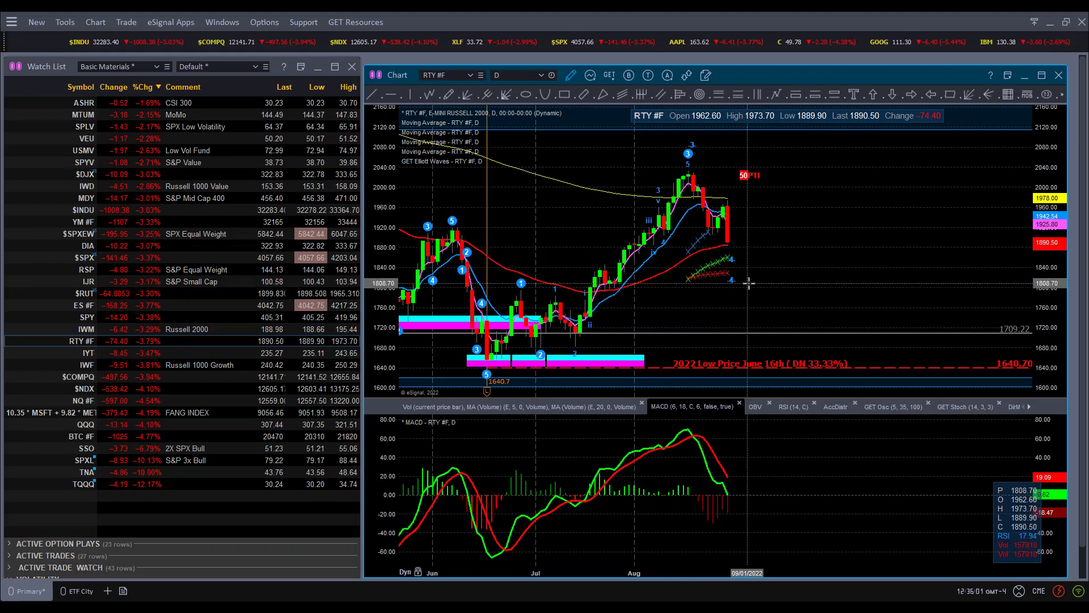
# - Load $VIX from the Volatility group and compare its daily swings since late 2021 with the latest August candles
pyautogui.scroll(-8, 79, 399)
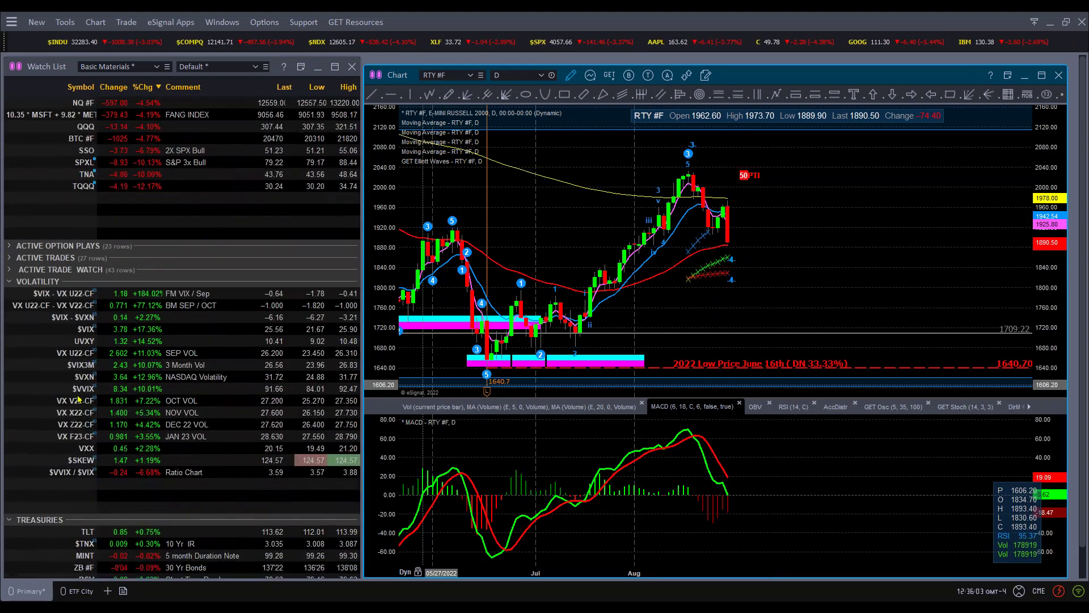
pyautogui.scroll(-1, 79, 400)
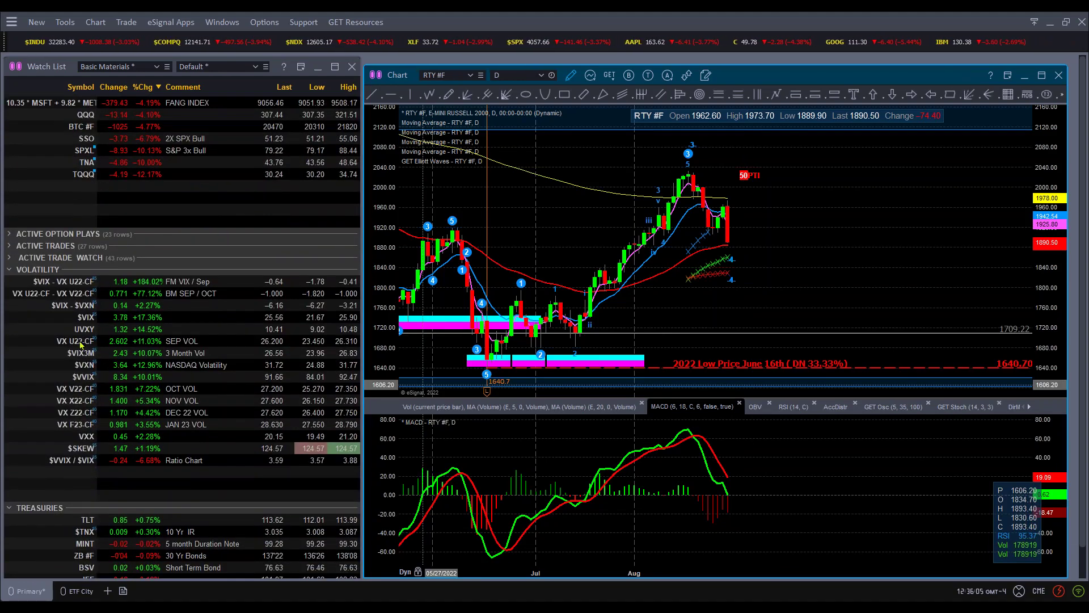
pyautogui.click(70, 317)
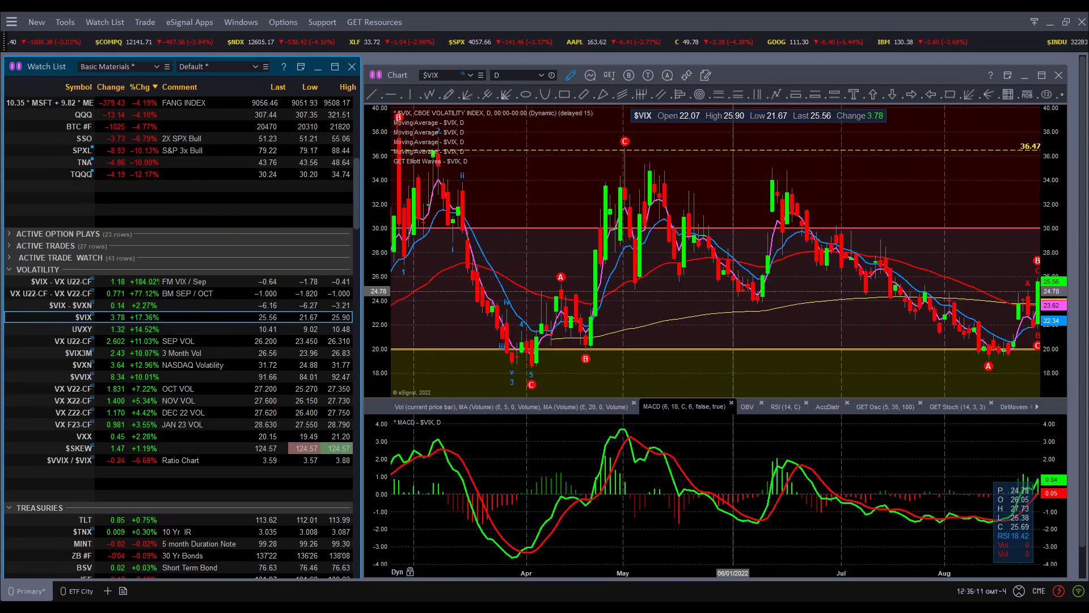
pyautogui.scroll(-5, 631, 321)
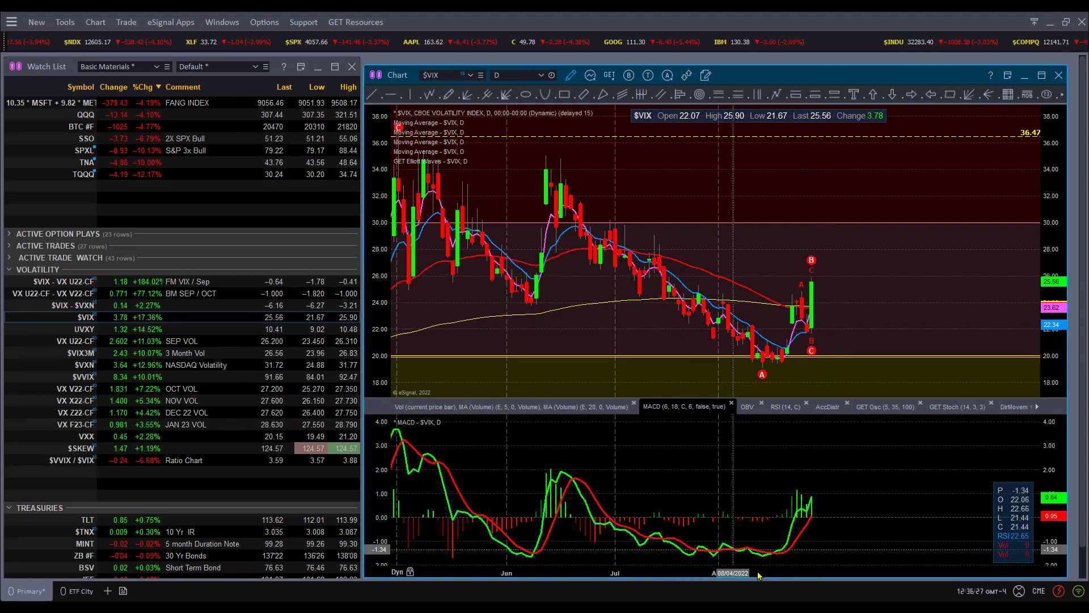
pyautogui.moveTo(759, 574); pyautogui.dragTo(661, 574)
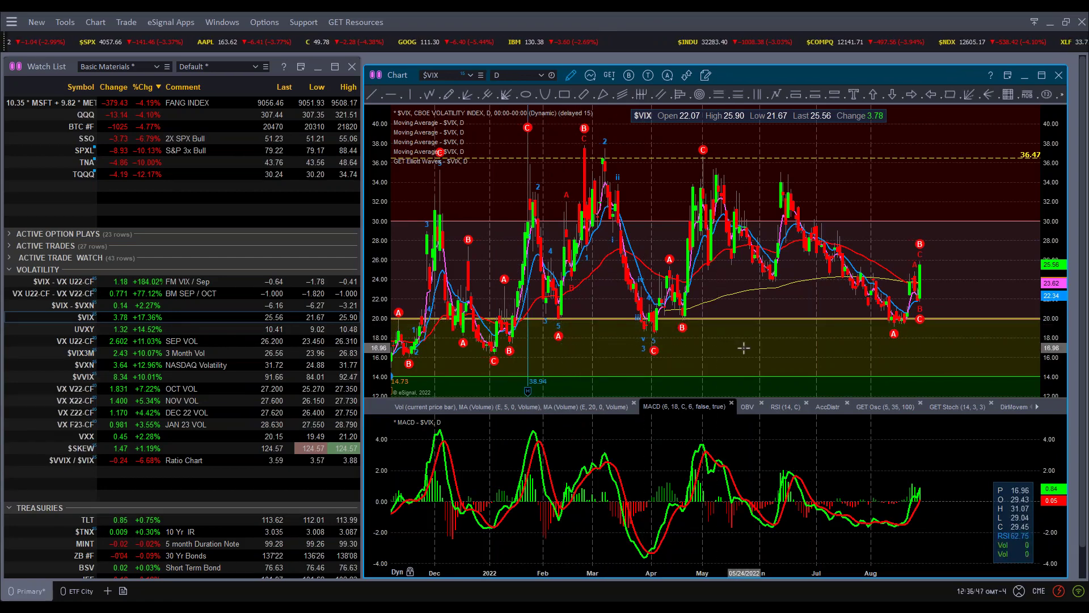
pyautogui.moveTo(737, 346); pyautogui.dragTo(687, 346)
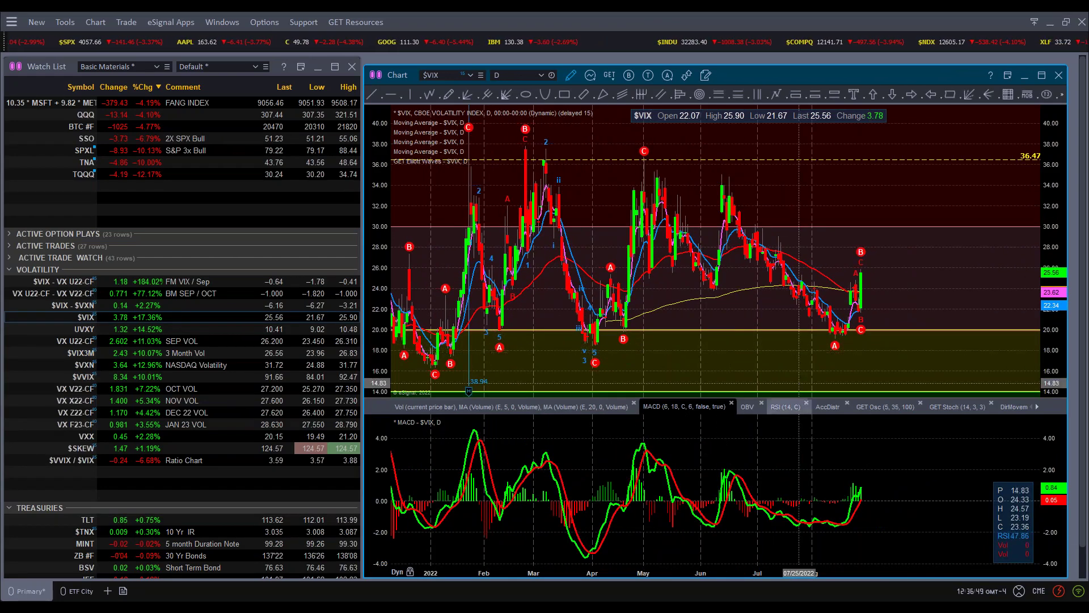
pyautogui.scroll(5, 830, 573)
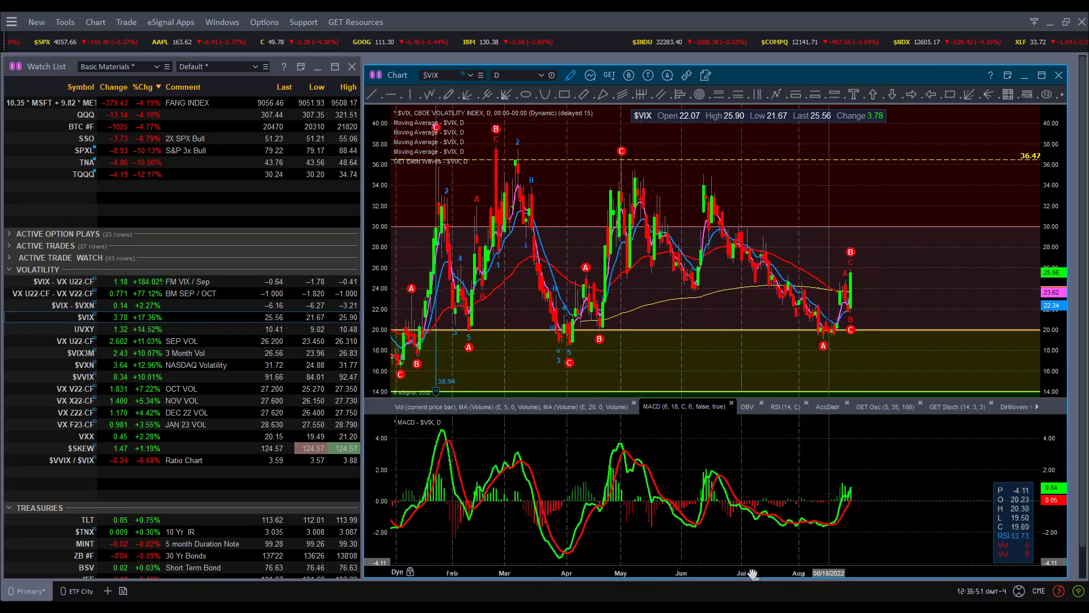
pyautogui.moveTo(709, 304); pyautogui.dragTo(872, 282)
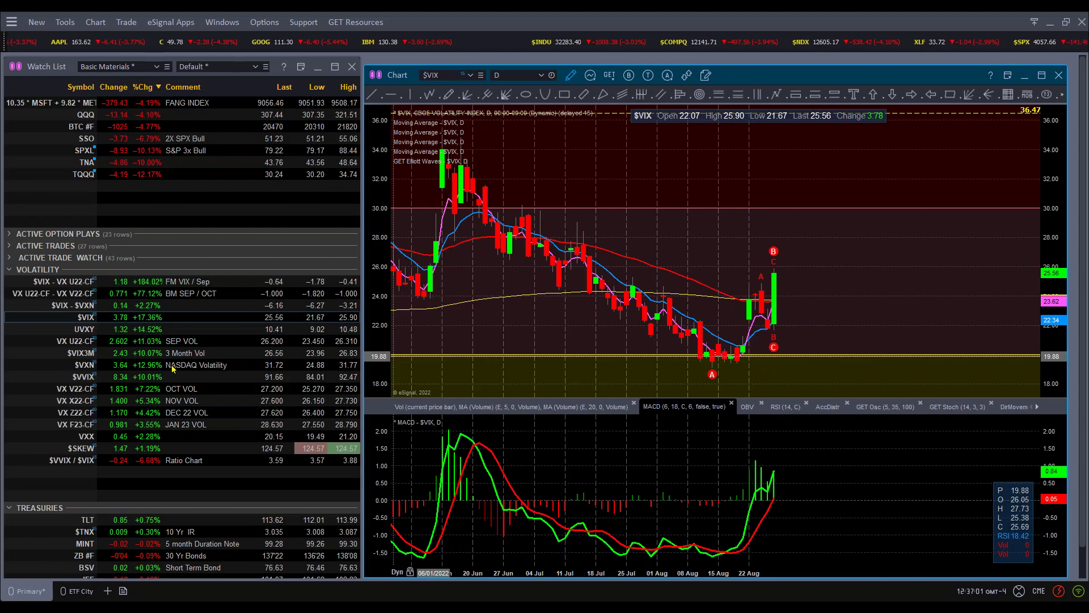
# - Review the daily charts of the $VIX - VX U22-CF spread and the VX U22-CF - VX V22-CF September/October spread
pyautogui.click(66, 283)
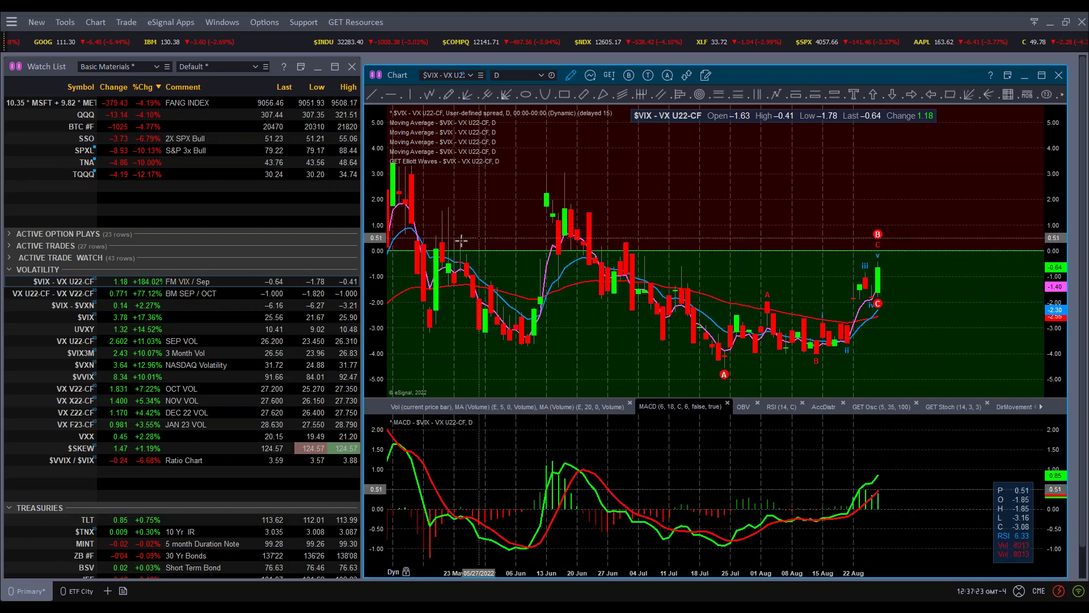
pyautogui.click(70, 295)
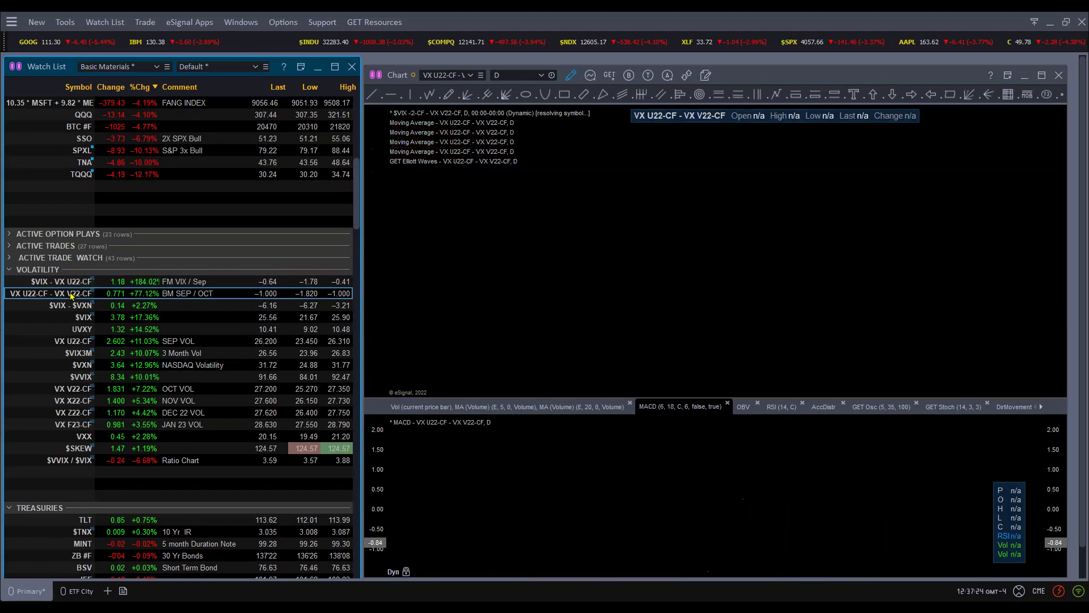
pyautogui.click(752, 278)
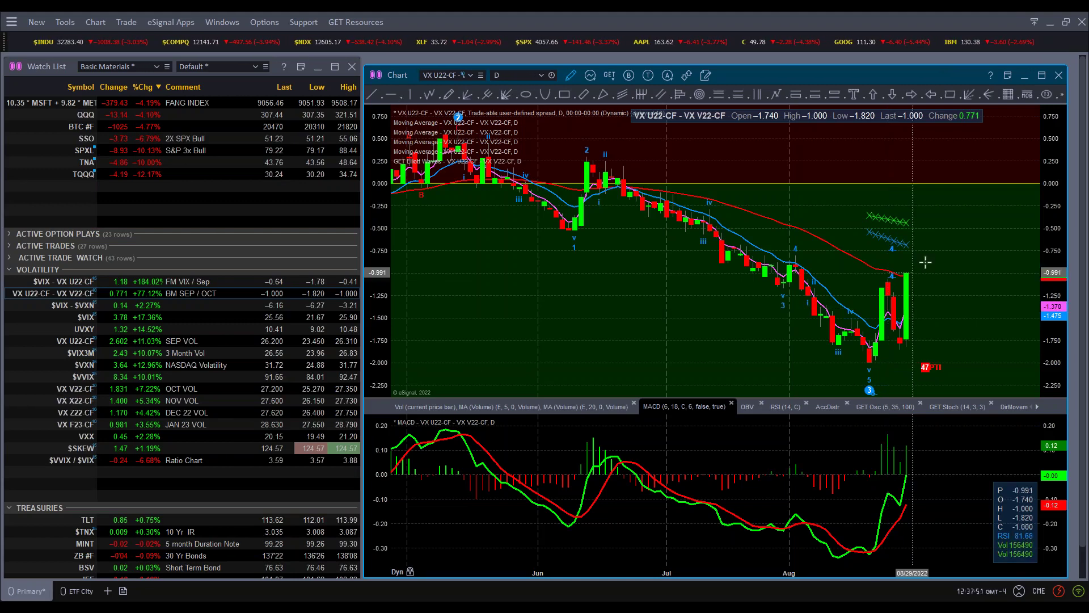
pyautogui.scroll(-2, 760, 301)
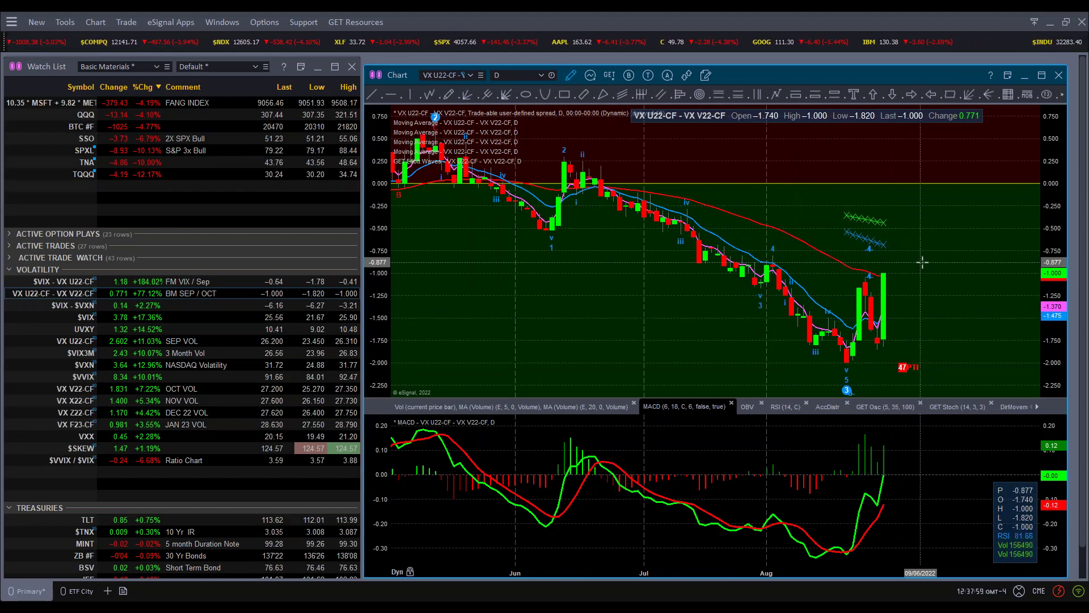
pyautogui.scroll(1, 919, 255)
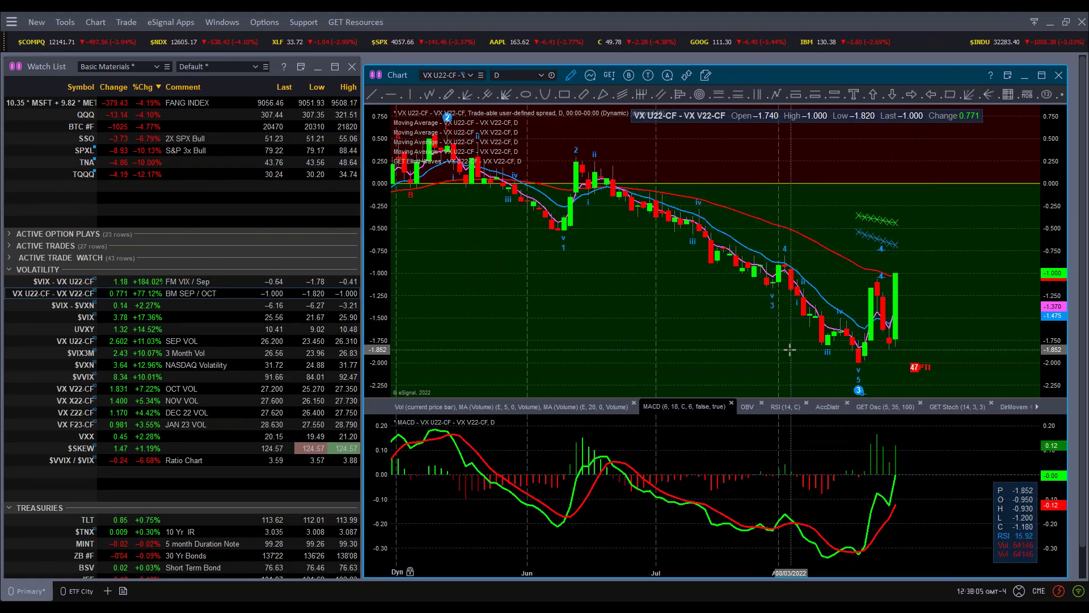
pyautogui.scroll(-3, 755, 329)
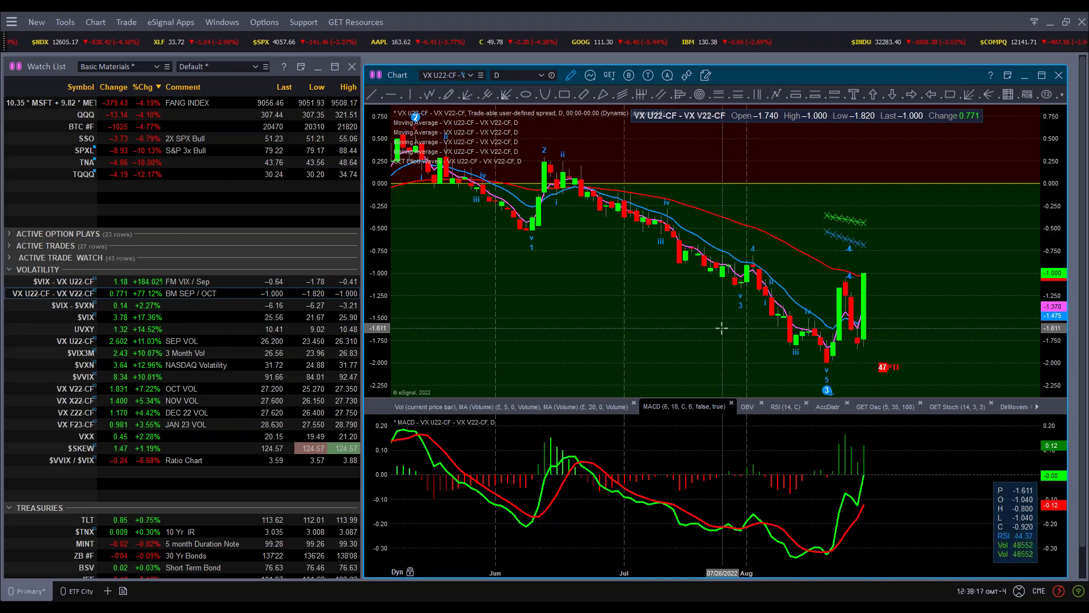
pyautogui.moveTo(692, 328); pyautogui.dragTo(697, 327)
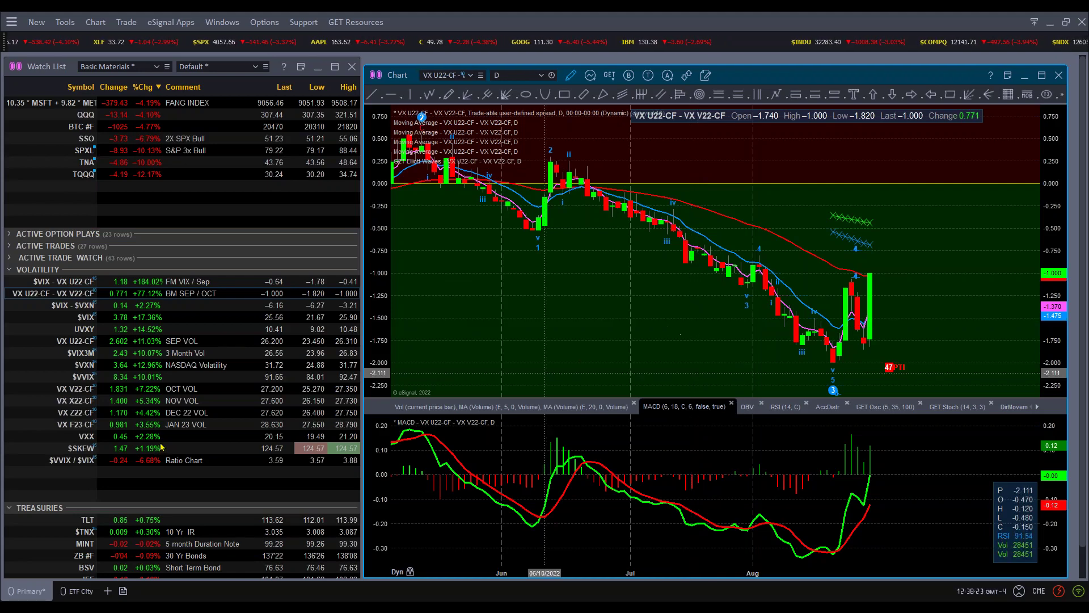
# - Load ZB #F from the Treasuries group and examine its daily candles against the 2022 Lows line and the moving averages
pyautogui.scroll(-6, 193, 446)
pyautogui.scroll(-3, 194, 446)
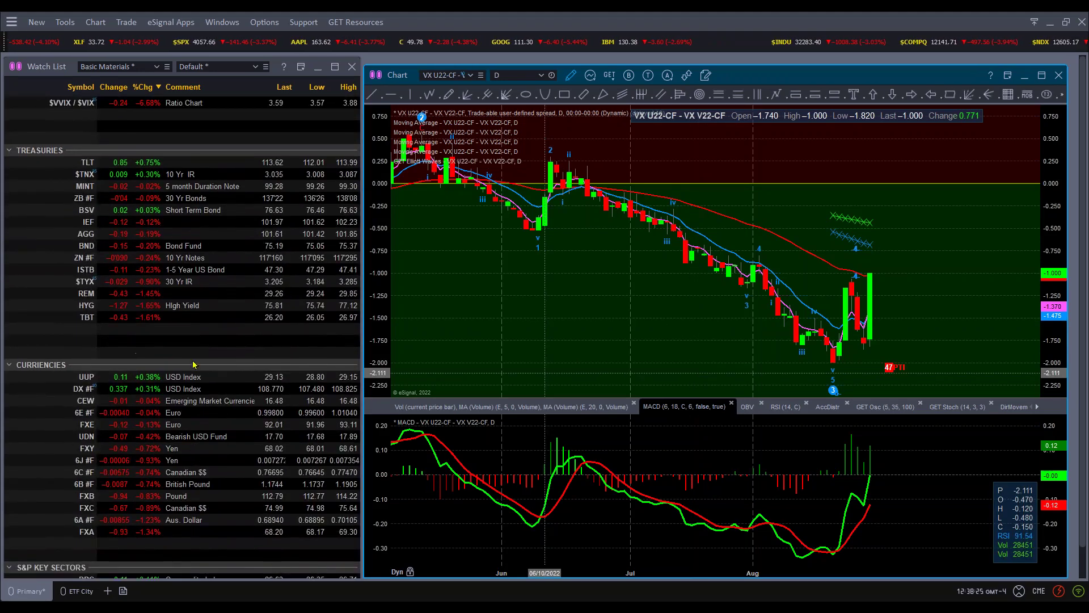
pyautogui.click(59, 198)
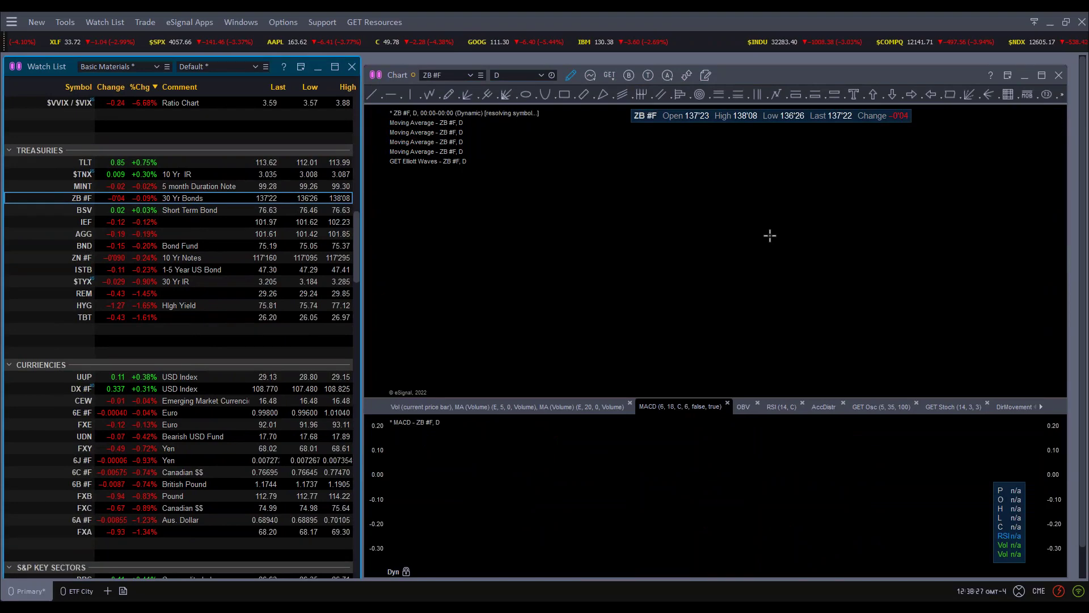
pyautogui.scroll(-5, 828, 255)
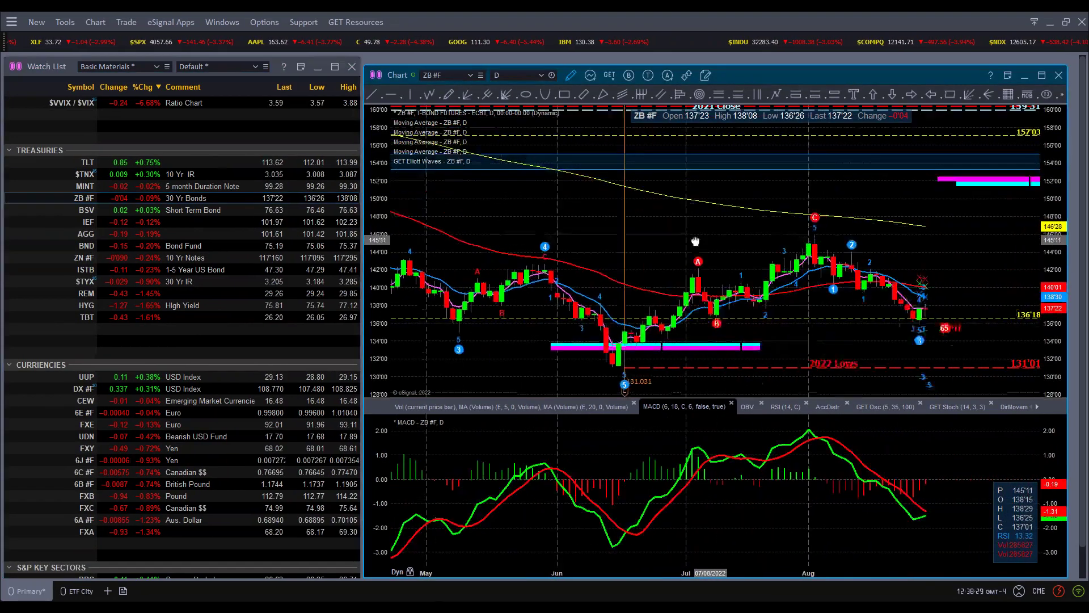
pyautogui.scroll(-1, 886, 338)
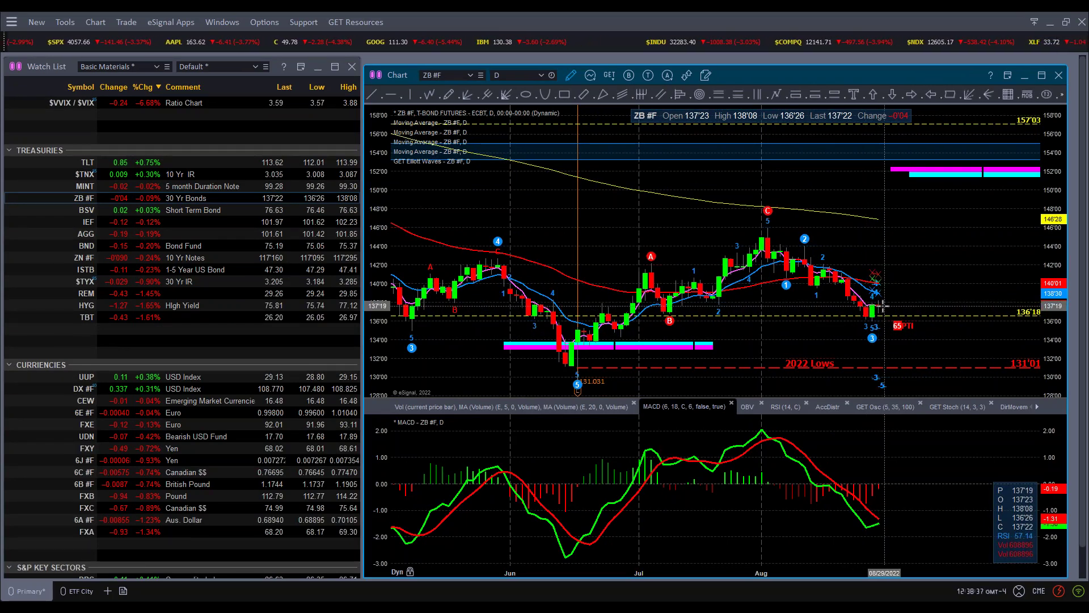
pyautogui.scroll(-2, 922, 220)
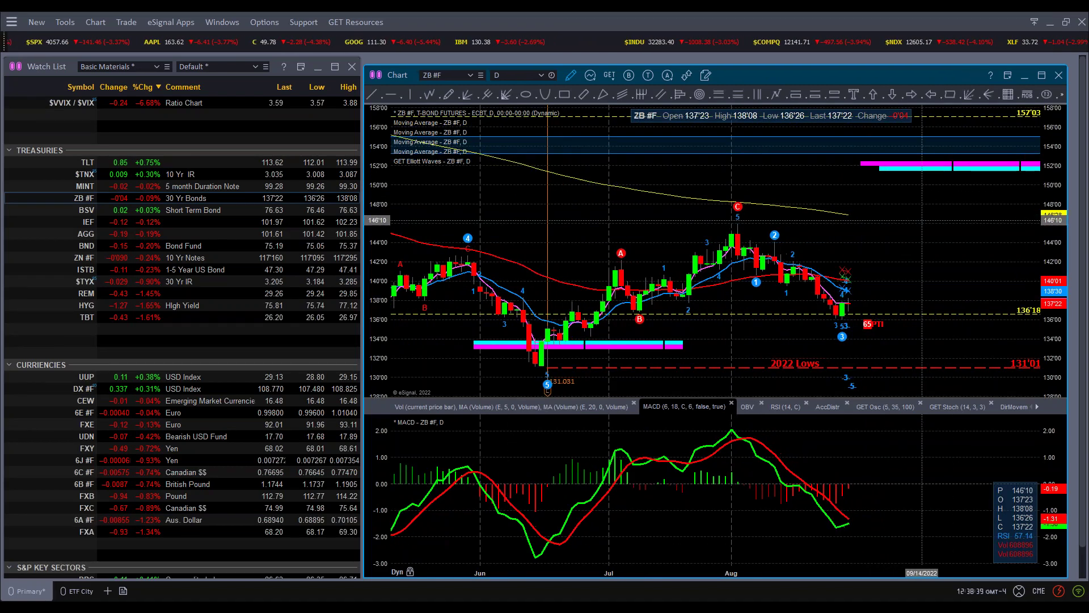
pyautogui.scroll(-2, 922, 220)
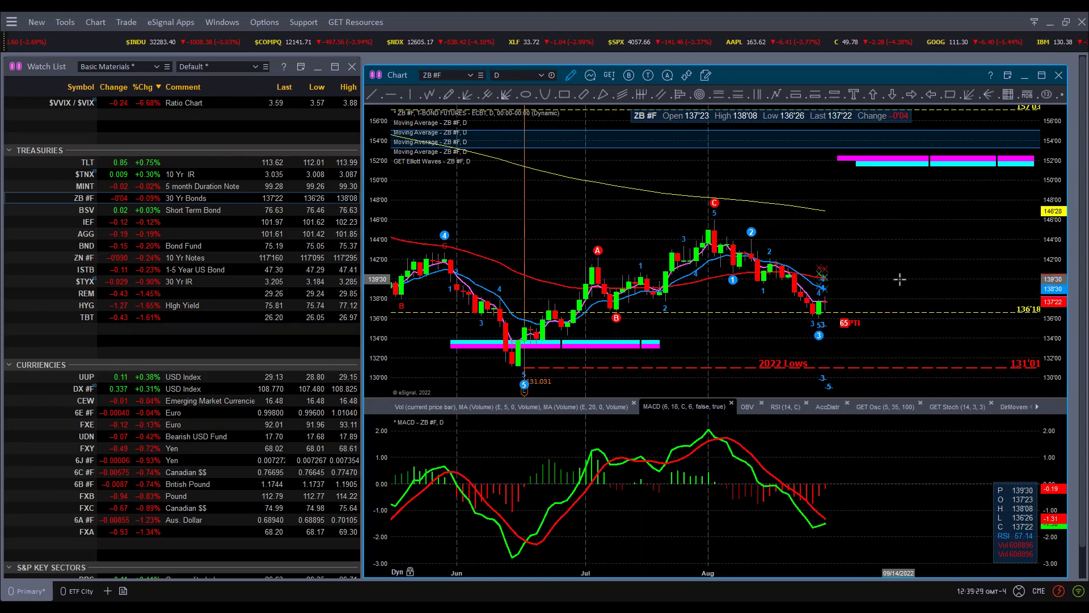
pyautogui.scroll(2, 907, 271)
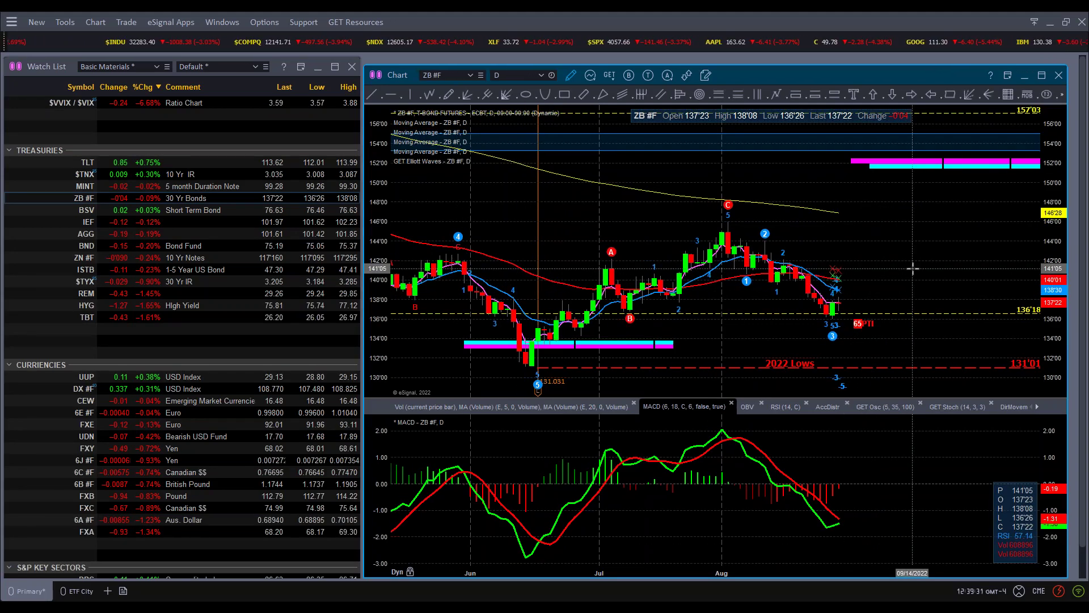
pyautogui.moveTo(1046, 249); pyautogui.dragTo(951, 243)
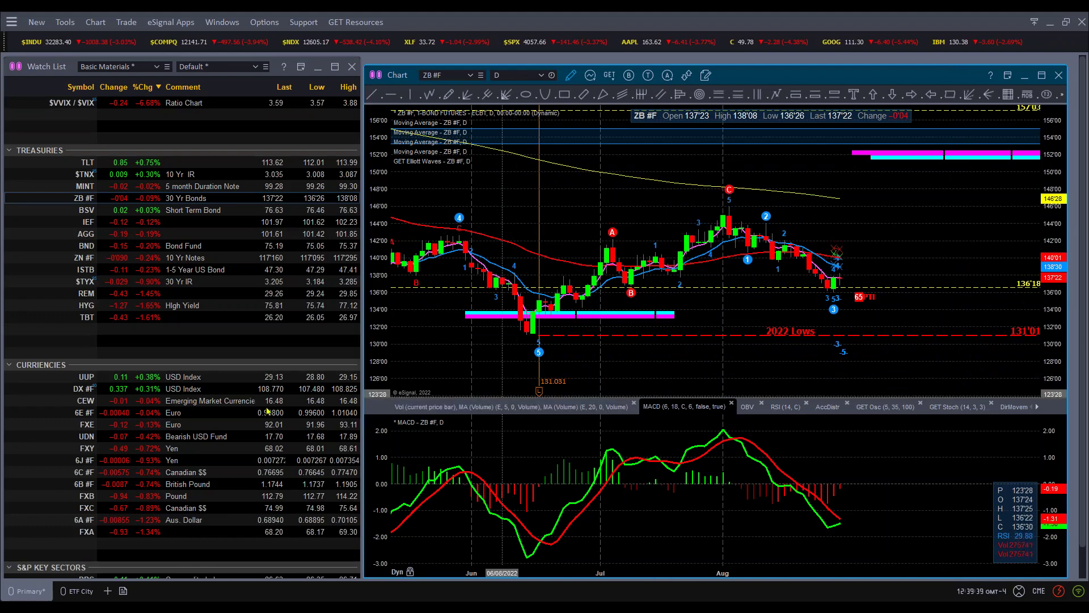
# - Load DX #F and 6E #F in turn from the Currencies group and compare their daily charts with their 2022 high and low price lines
pyautogui.scroll(-3, 267, 410)
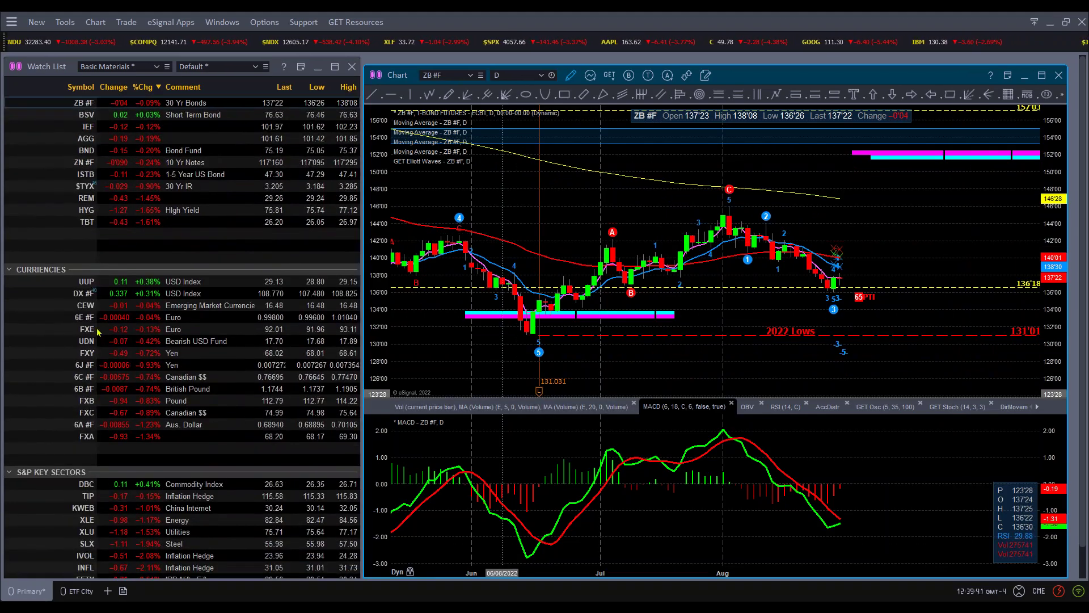
pyautogui.click(44, 295)
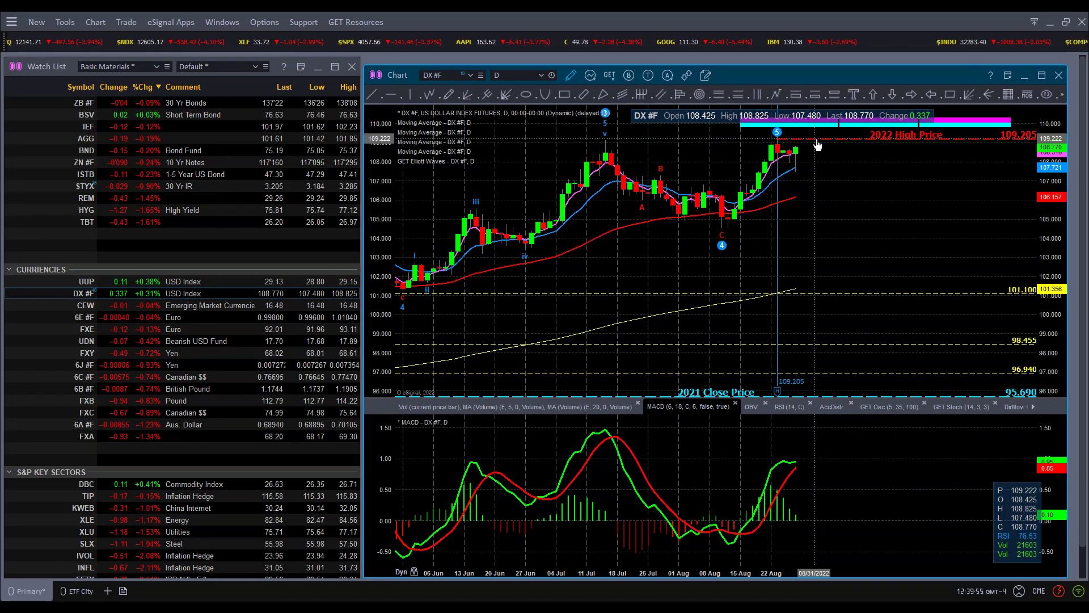
pyautogui.click(63, 321)
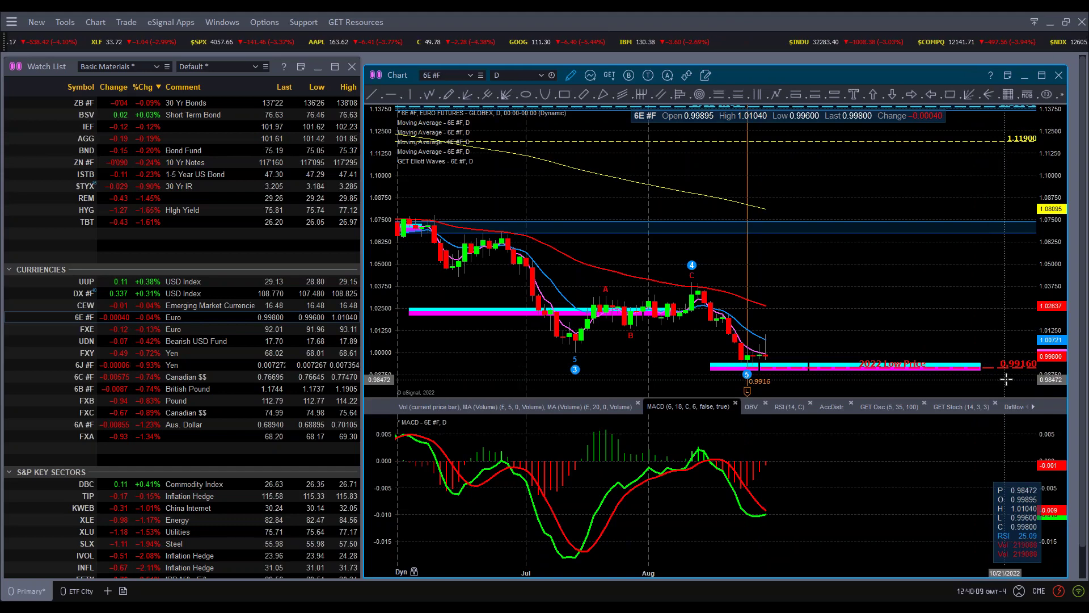
pyautogui.scroll(-5, 1009, 376)
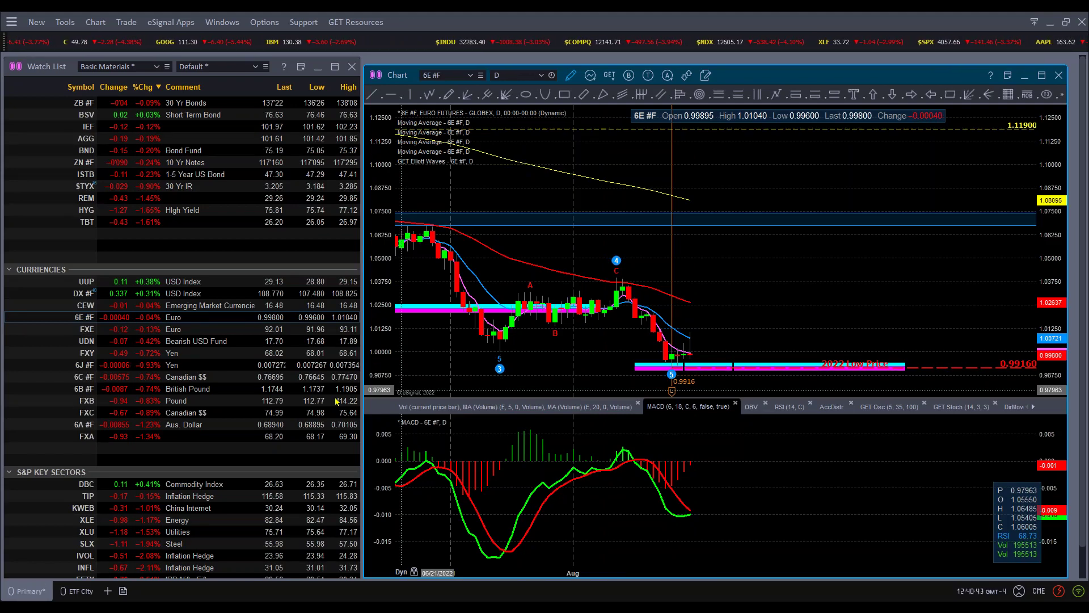
# - Reload DX #F, set the chart interval to W, and examine the dollar index's long-term history back to the 2001 peaks
pyautogui.click(59, 295)
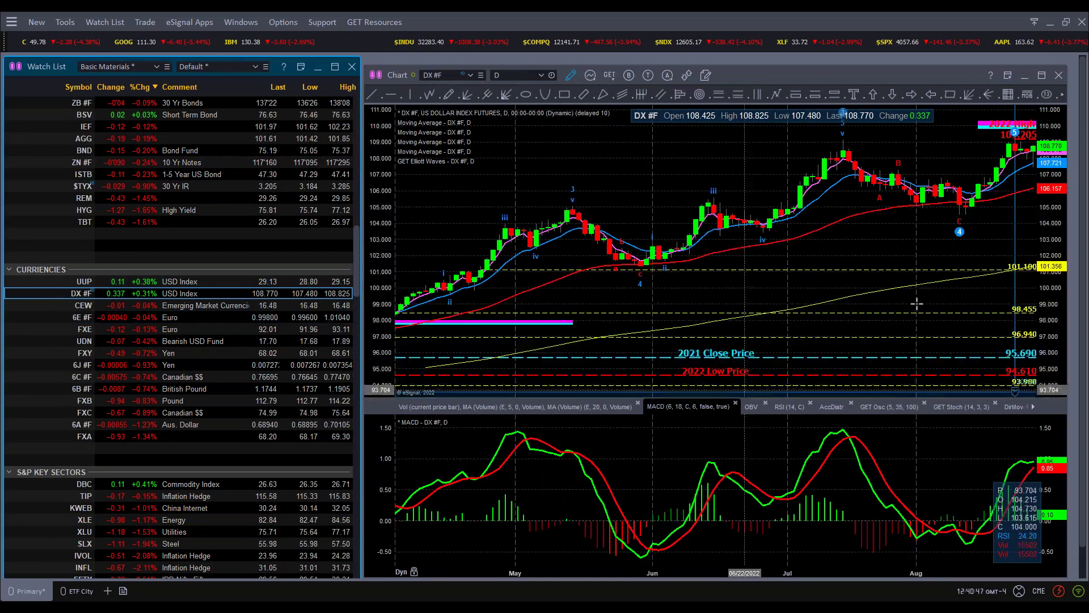
pyautogui.click(916, 303)
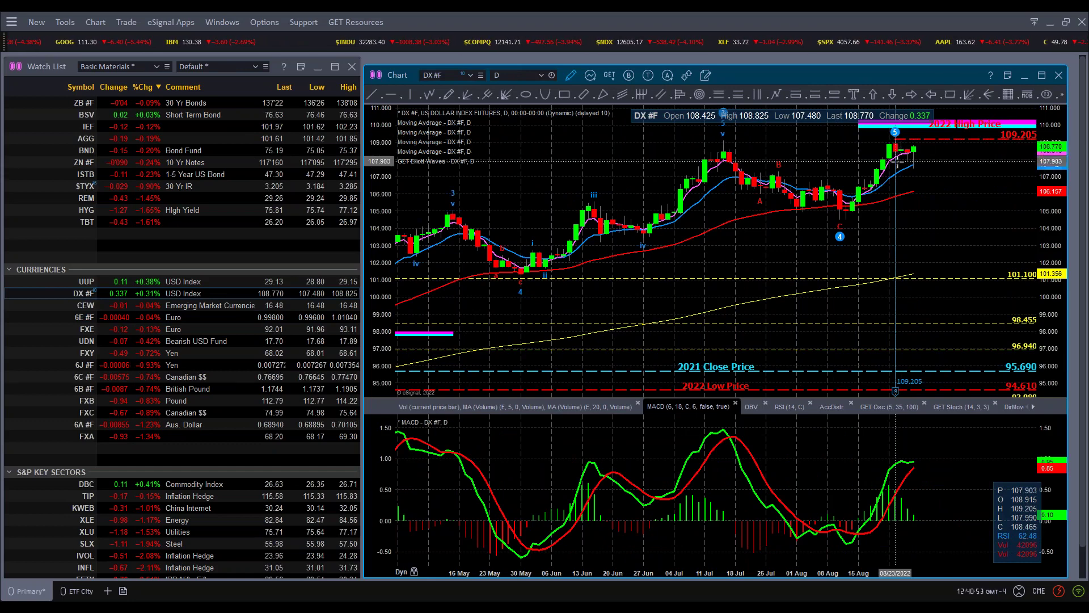
pyautogui.click(542, 78)
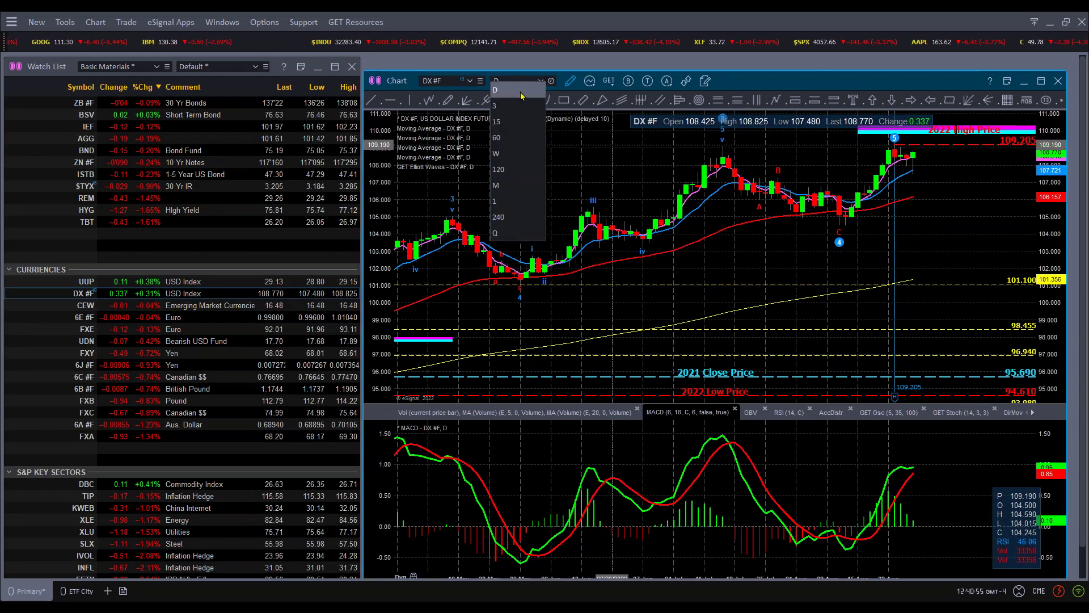
pyautogui.click(496, 114)
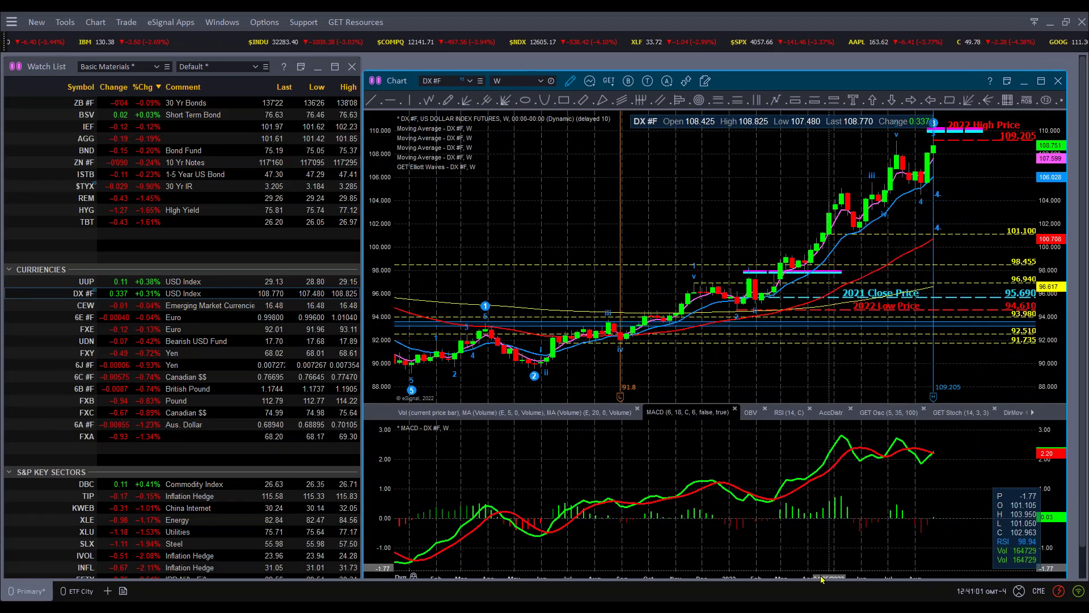
pyautogui.scroll(-5, 821, 579)
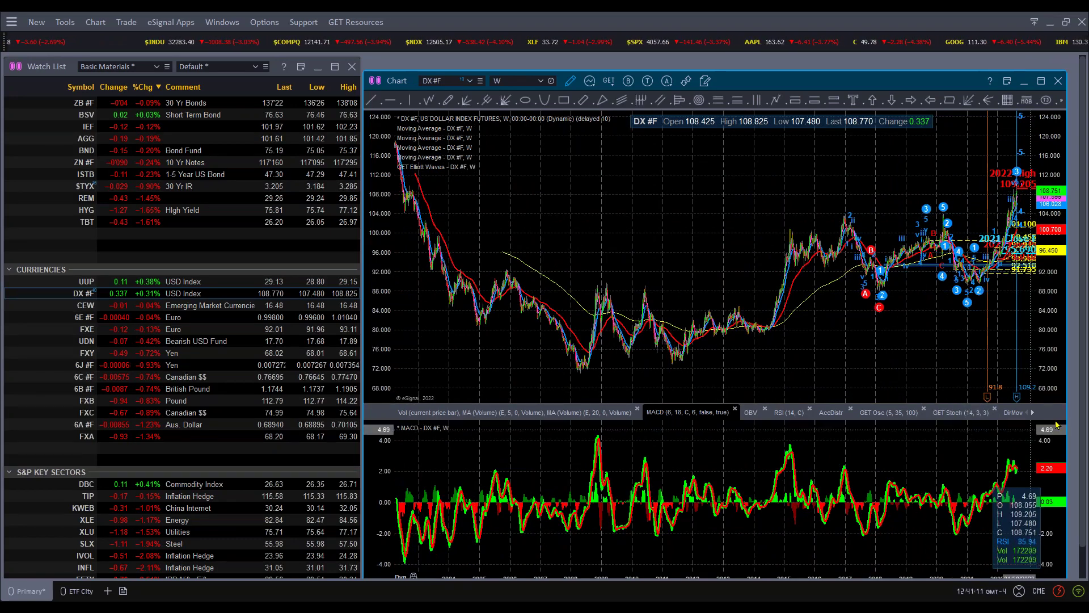
pyautogui.scroll(-1, 1082, 416)
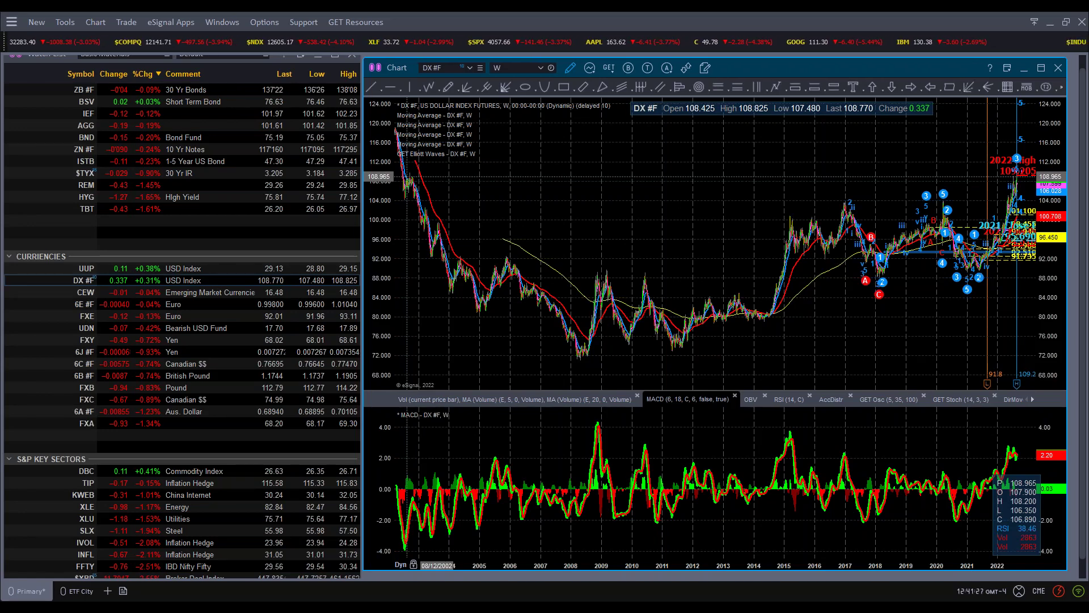
pyautogui.moveTo(508, 195); pyautogui.dragTo(689, 273)
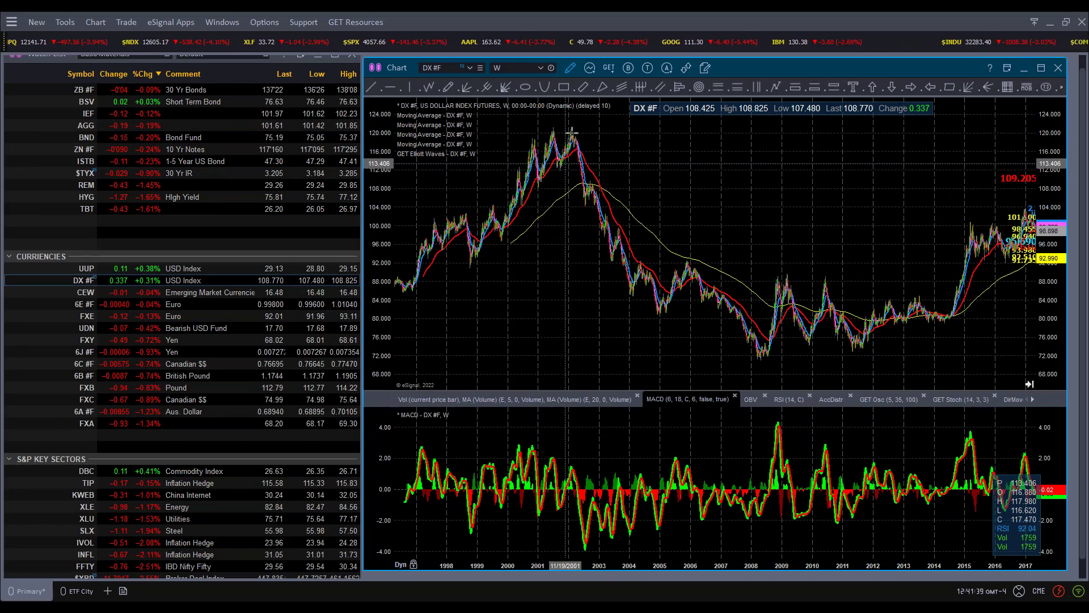
# - Return to the latest weekly DX #F candles and inspect the 2022 High Price line and the Elliott wave targets above it
pyautogui.scroll(-10, 571, 132)
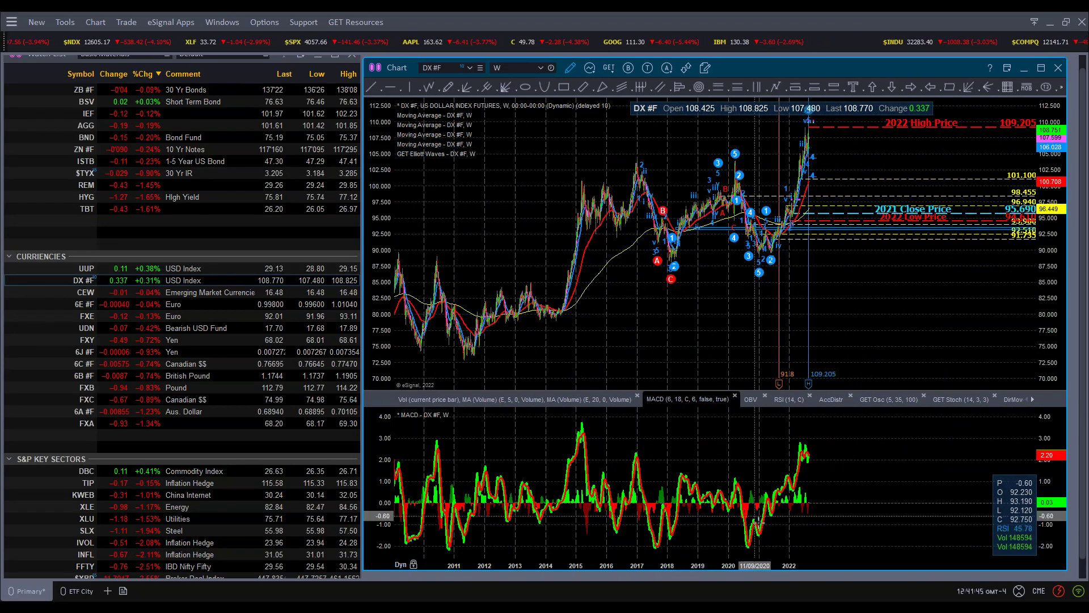
pyautogui.scroll(5, 779, 555)
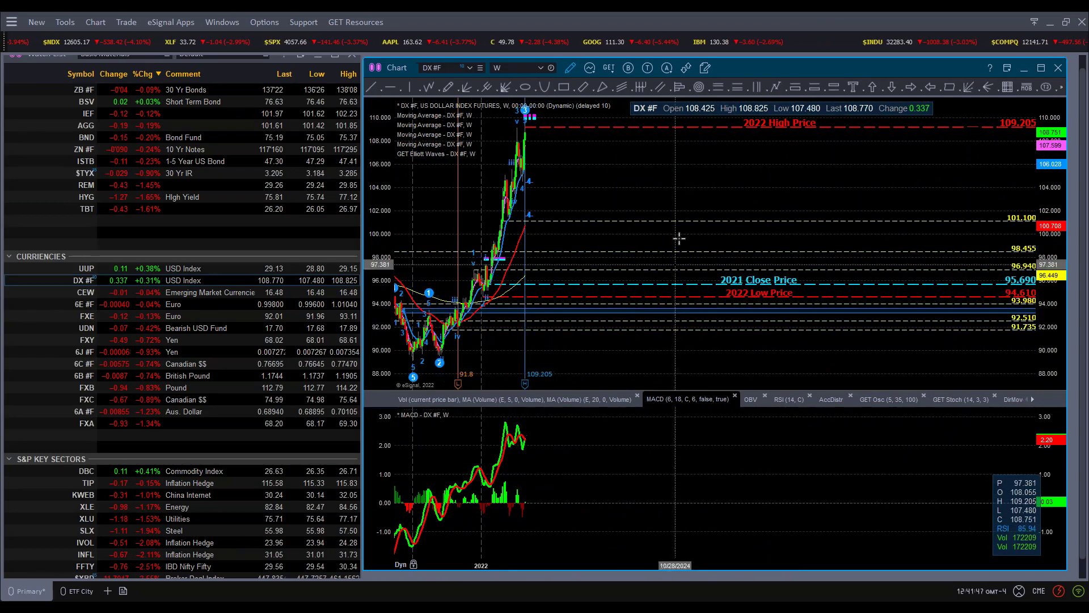
pyautogui.scroll(2, 761, 466)
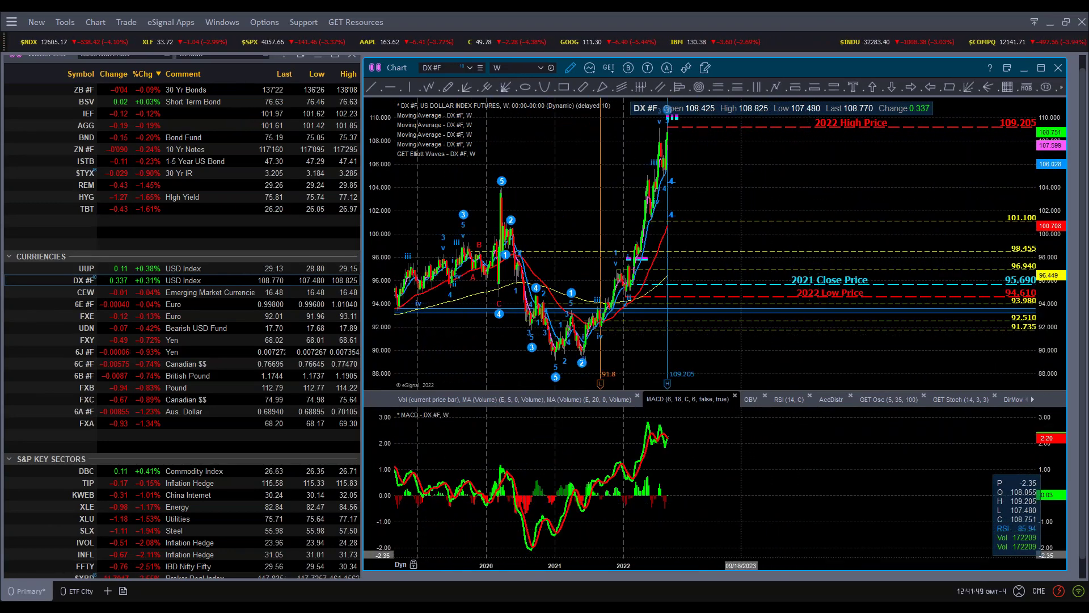
pyautogui.moveTo(761, 467); pyautogui.dragTo(853, 214)
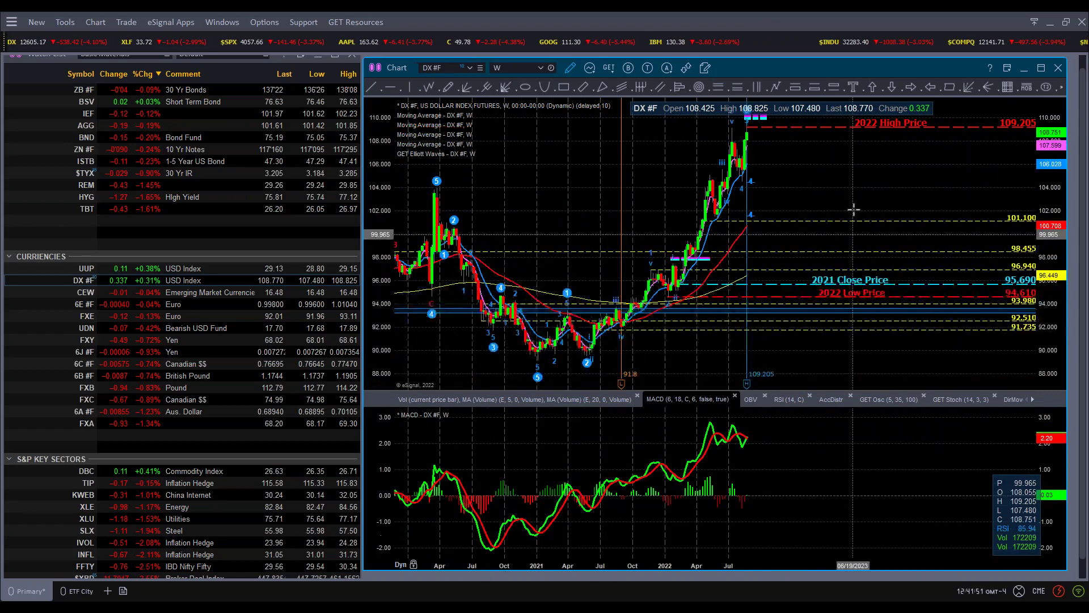
pyautogui.scroll(4, 768, 205)
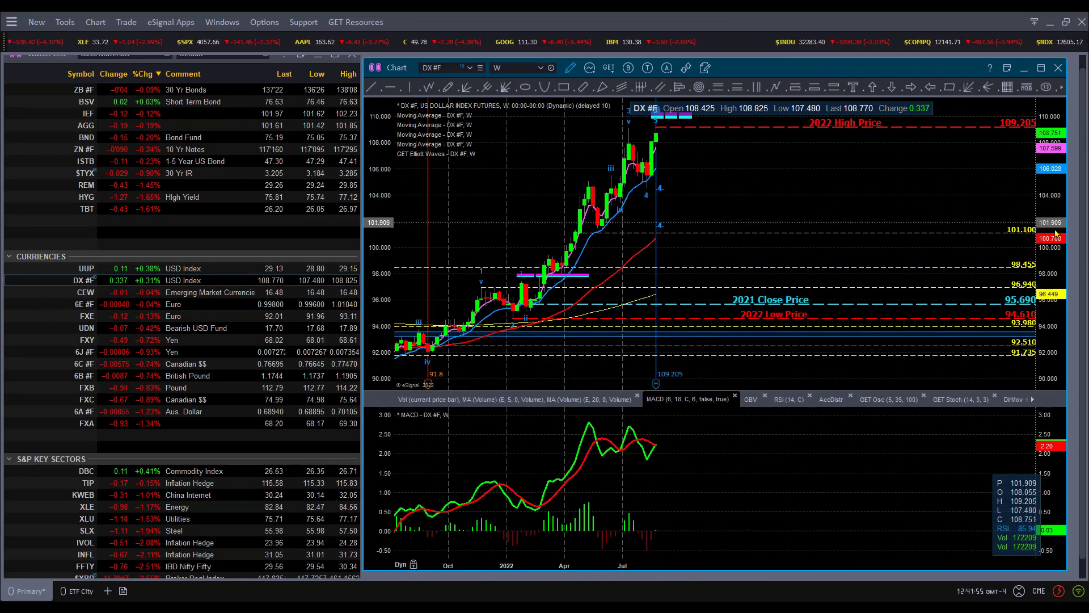
pyautogui.scroll(3, 703, 570)
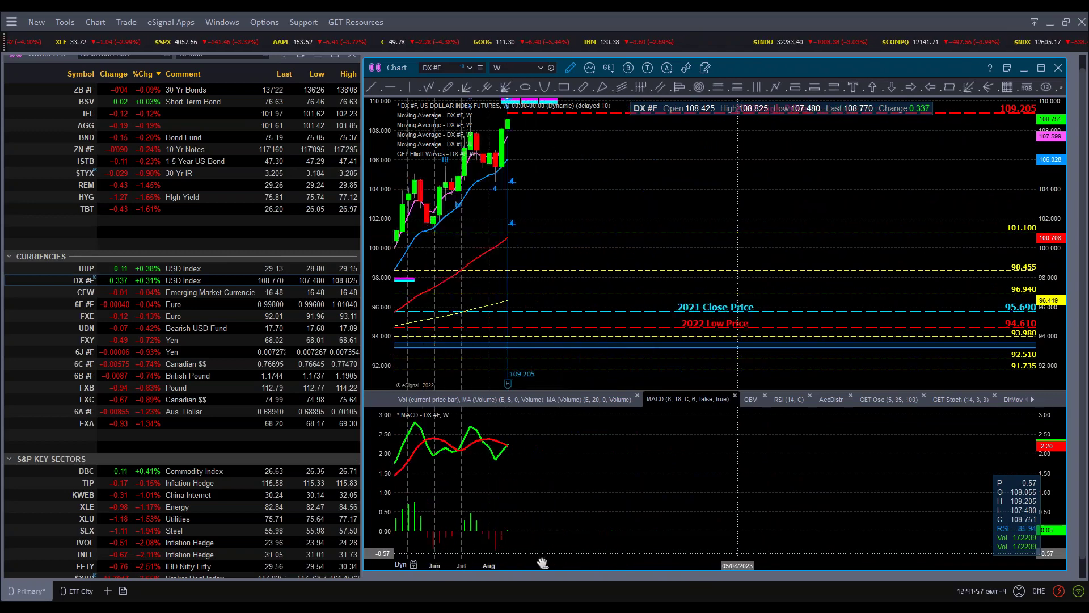
pyautogui.moveTo(653, 166); pyautogui.dragTo(802, 272)
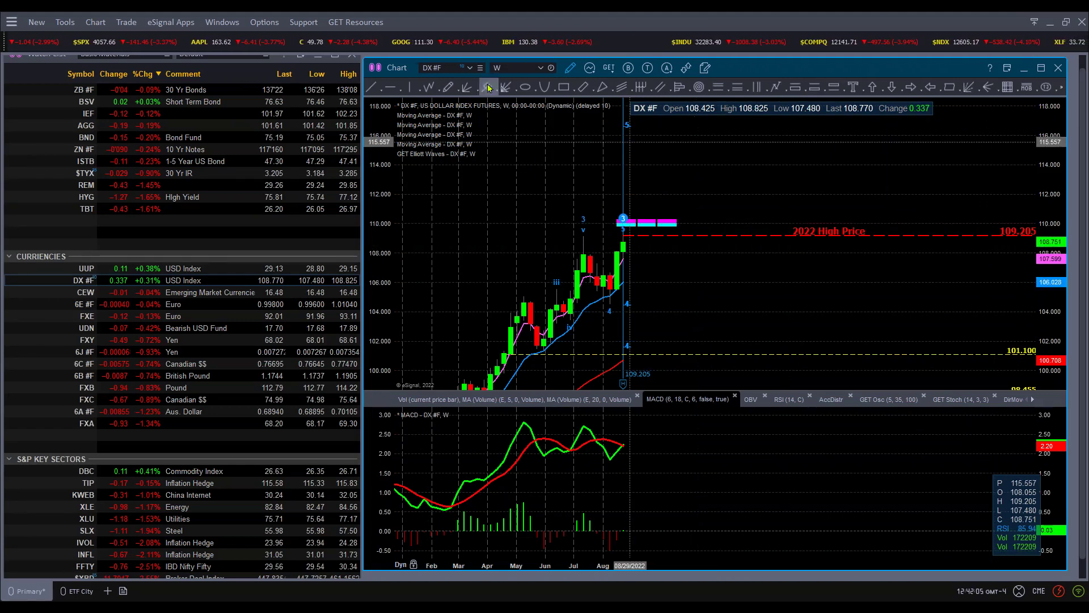
# - Set the DX #F chart interval back to D and inspect the July and August candles near the 2022 High Price line
pyautogui.click(543, 70)
pyautogui.click(511, 101)
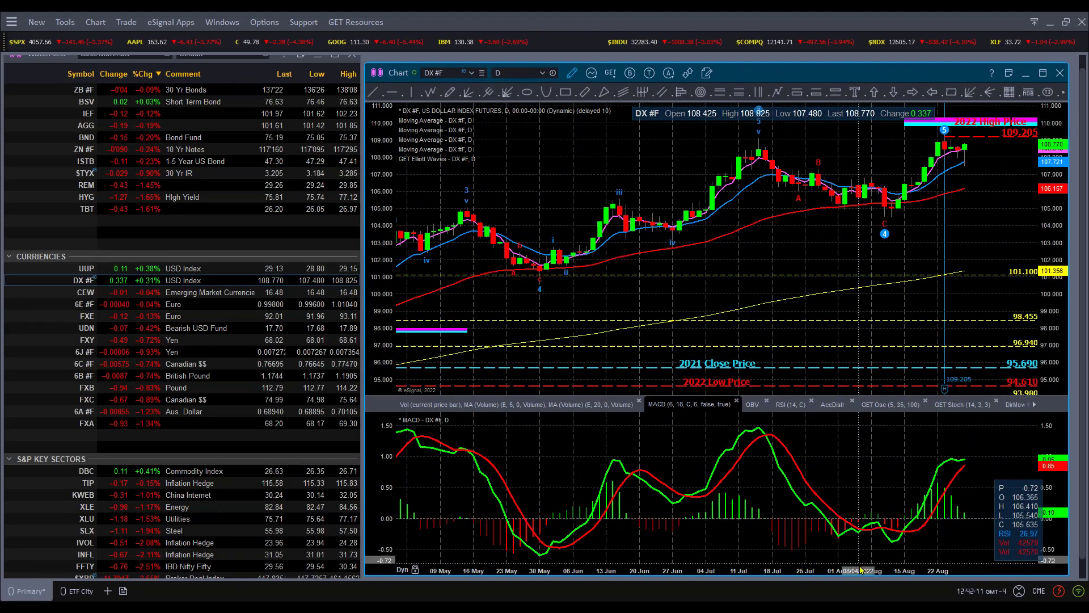
pyautogui.moveTo(859, 570); pyautogui.dragTo(628, 567)
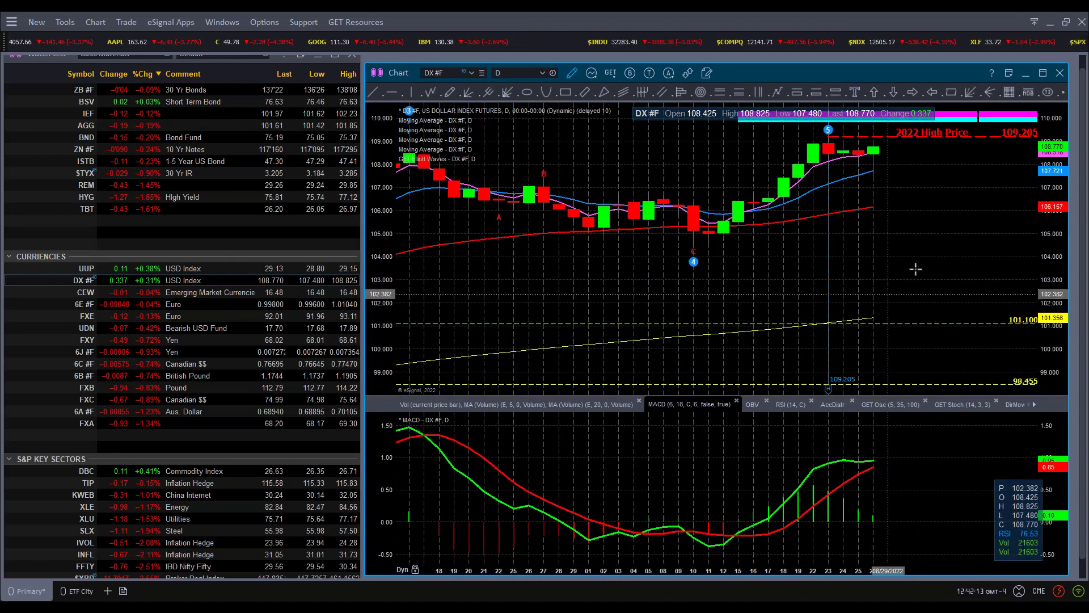
pyautogui.moveTo(1062, 257); pyautogui.dragTo(951, 323)
pyautogui.moveTo(832, 574); pyautogui.dragTo(907, 570)
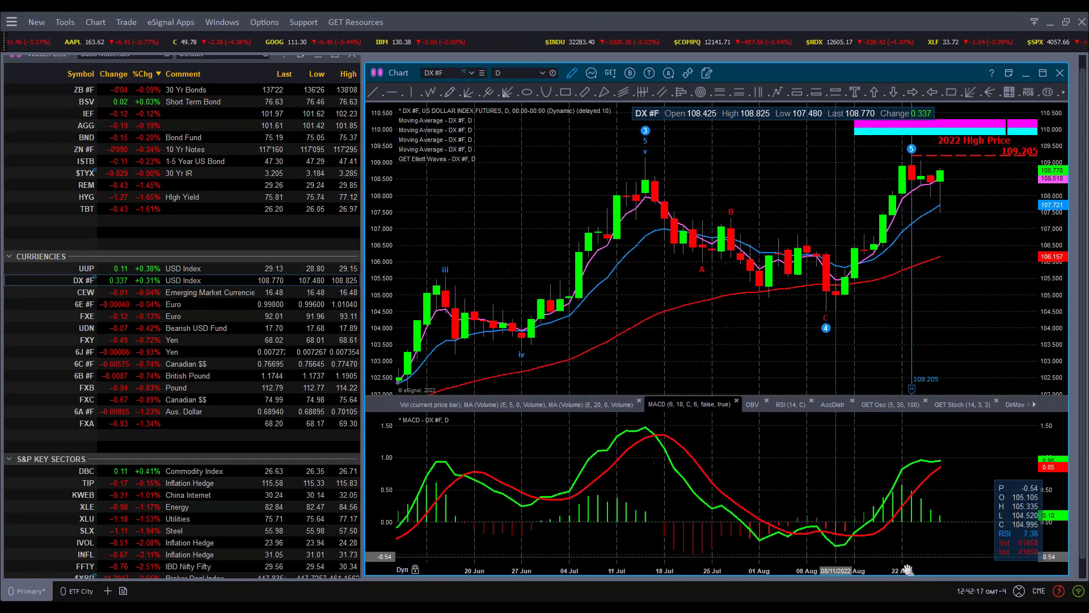
pyautogui.moveTo(955, 309); pyautogui.dragTo(638, 265)
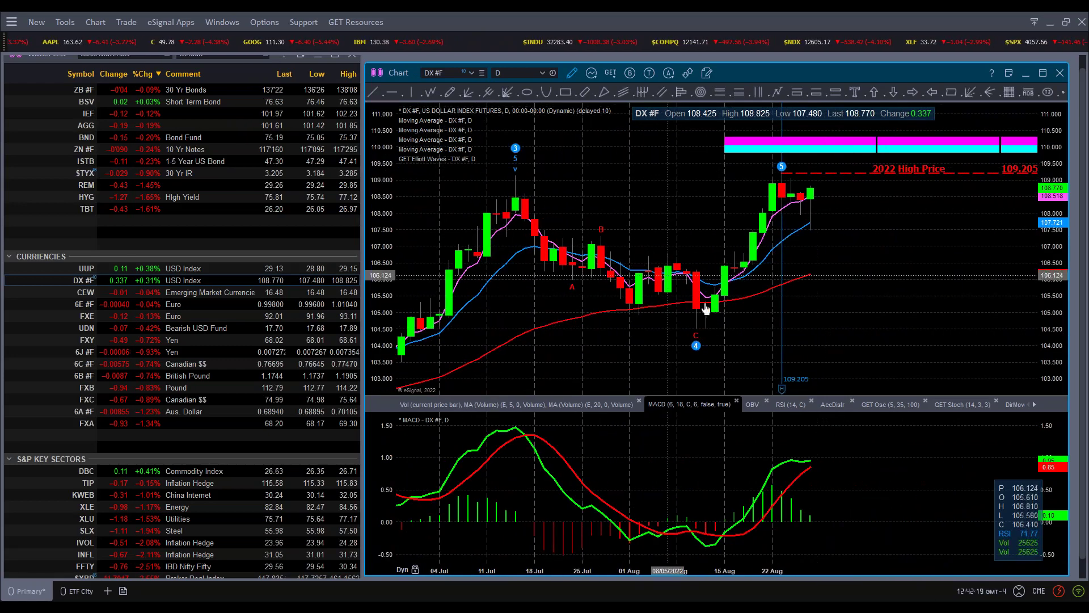
pyautogui.moveTo(820, 462); pyautogui.dragTo(810, 463)
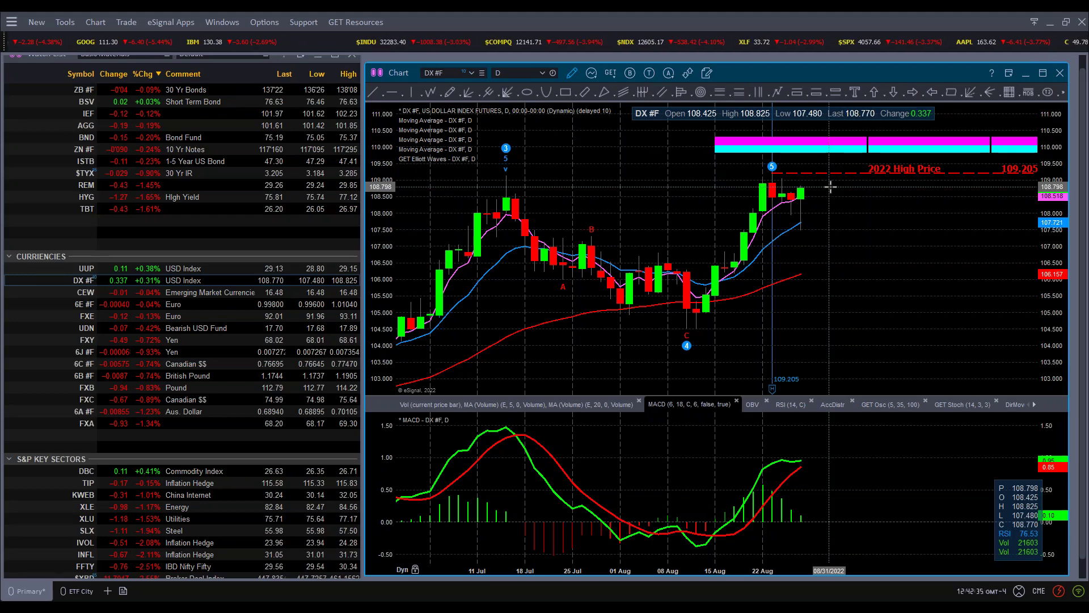
# - Load GC #F=1 from the Metals group and review gold's recent daily candles against the 2021 Closing Price and 2022 Low Price lines
pyautogui.scroll(-4, 280, 436)
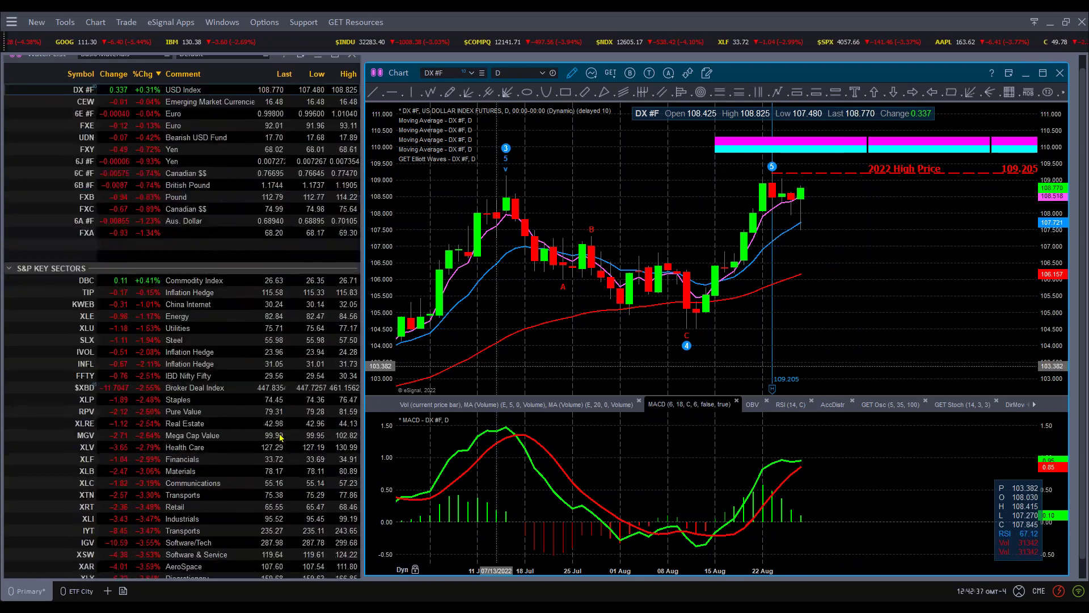
pyautogui.scroll(-12, 280, 435)
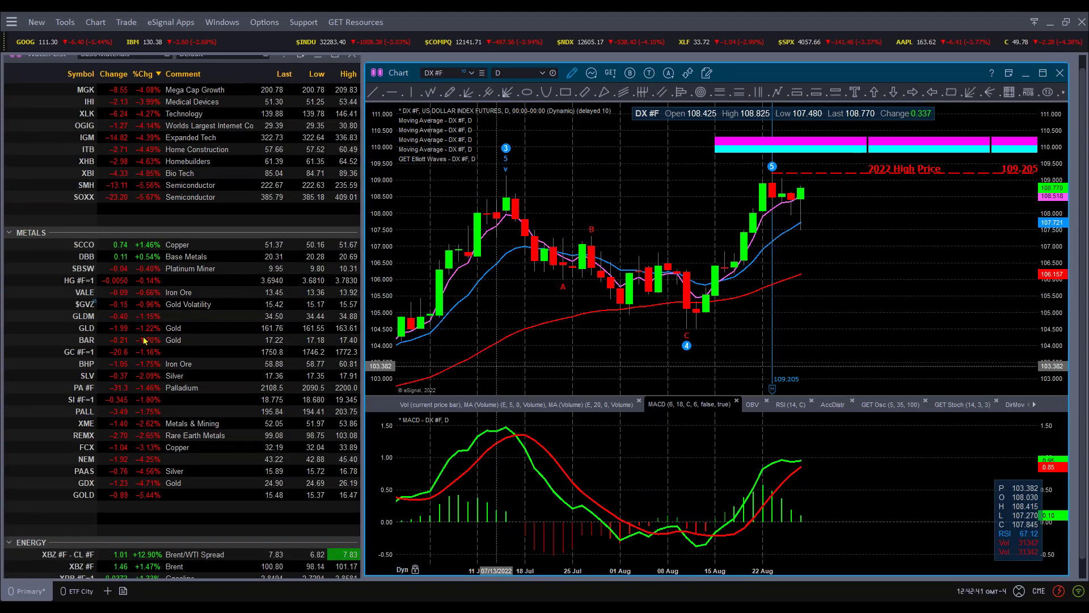
pyautogui.click(55, 353)
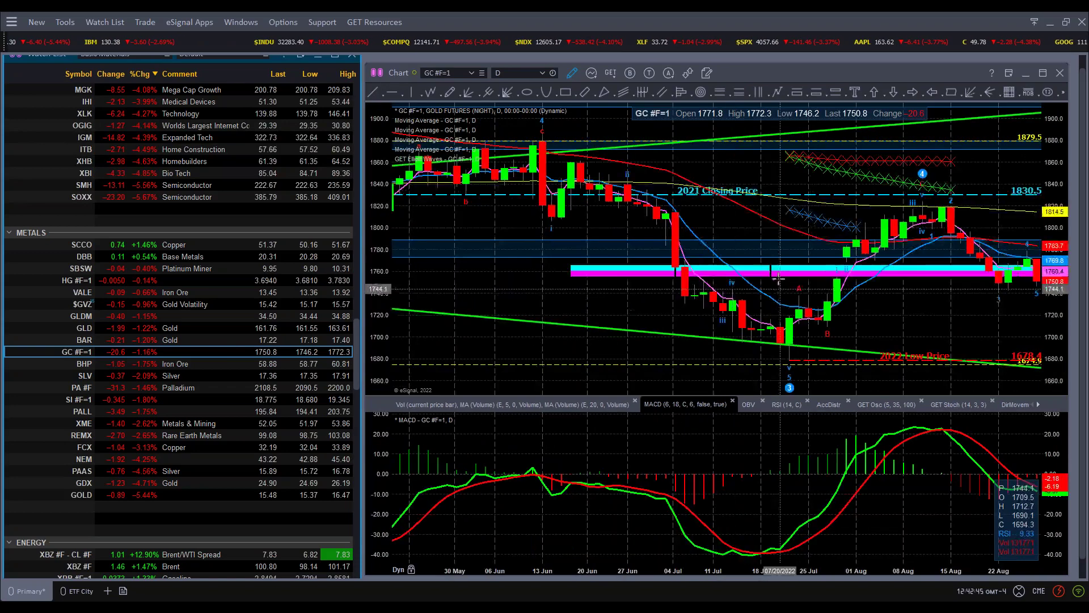
pyautogui.scroll(-10, 789, 280)
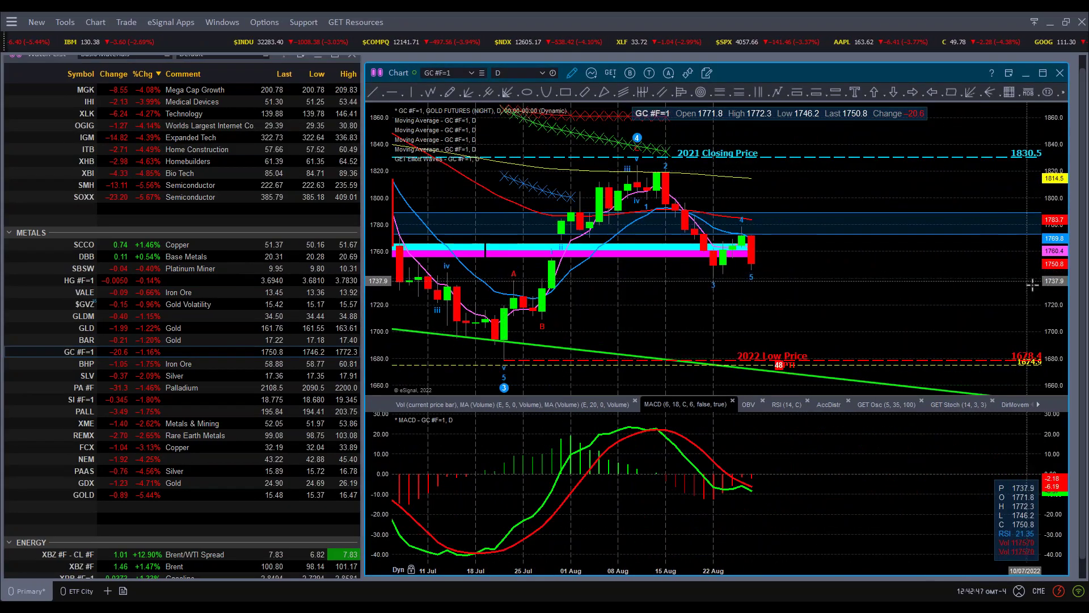
# - Inspect the GC #F=1 target zone near 1600 beneath the 2022 Low Price line and compare it with the July and August candles
pyautogui.scroll(-3, 1015, 292)
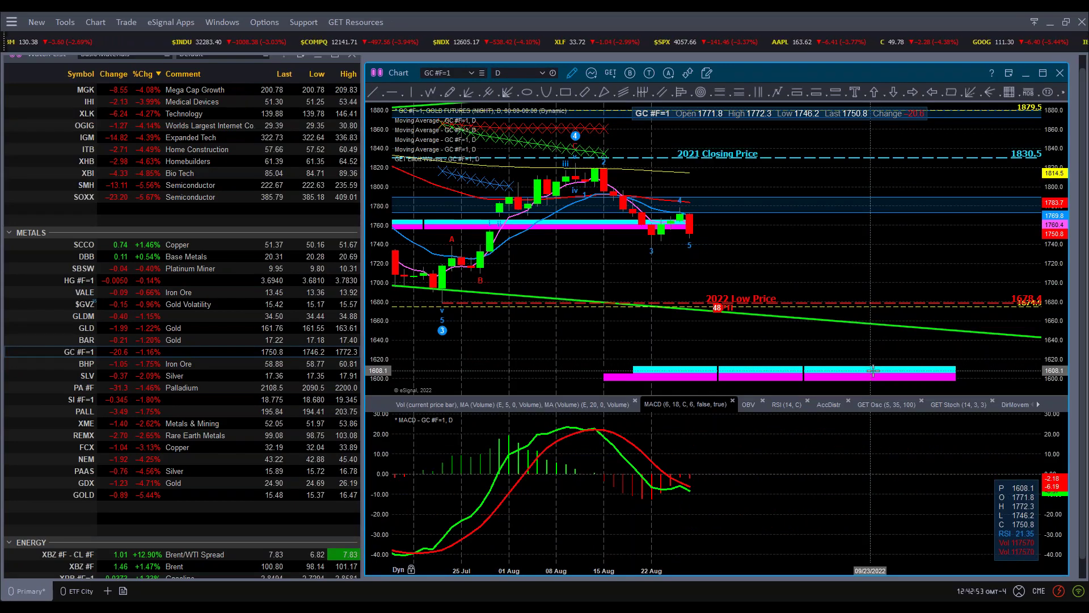
pyautogui.scroll(3, 775, 240)
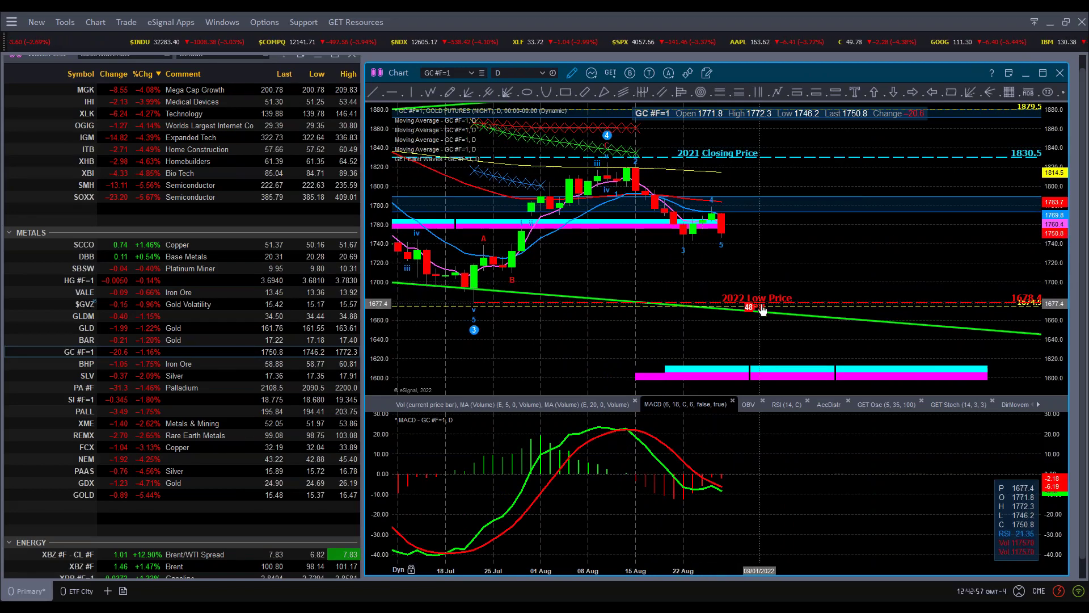
pyautogui.scroll(6, 782, 282)
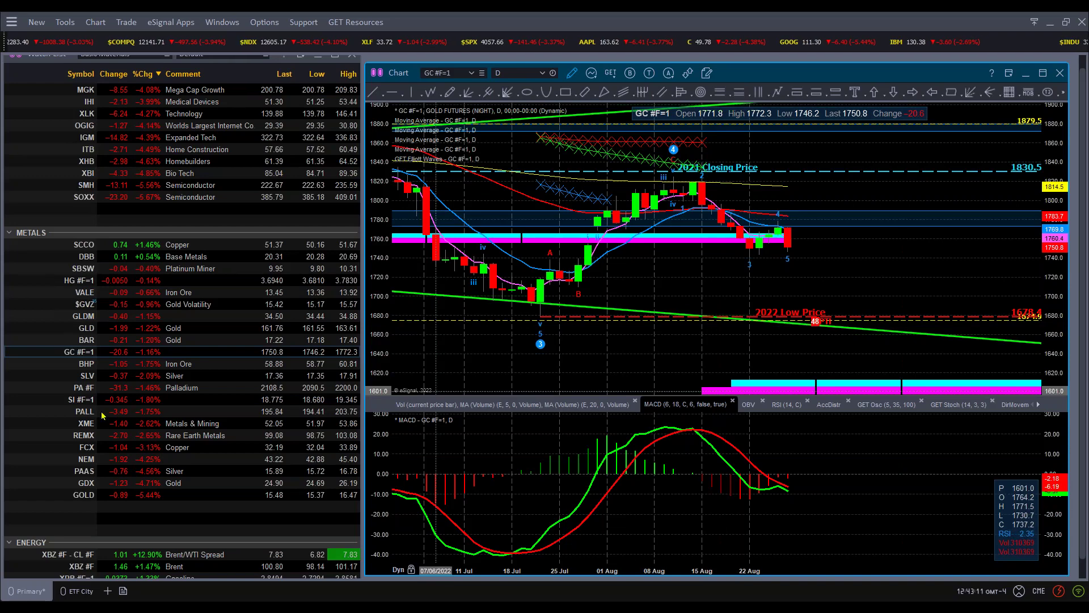
# - Load SI #F=1 from the Metals group and project a target zone from the July wave 5 low beneath the 2022 Low Price line
pyautogui.click(57, 400)
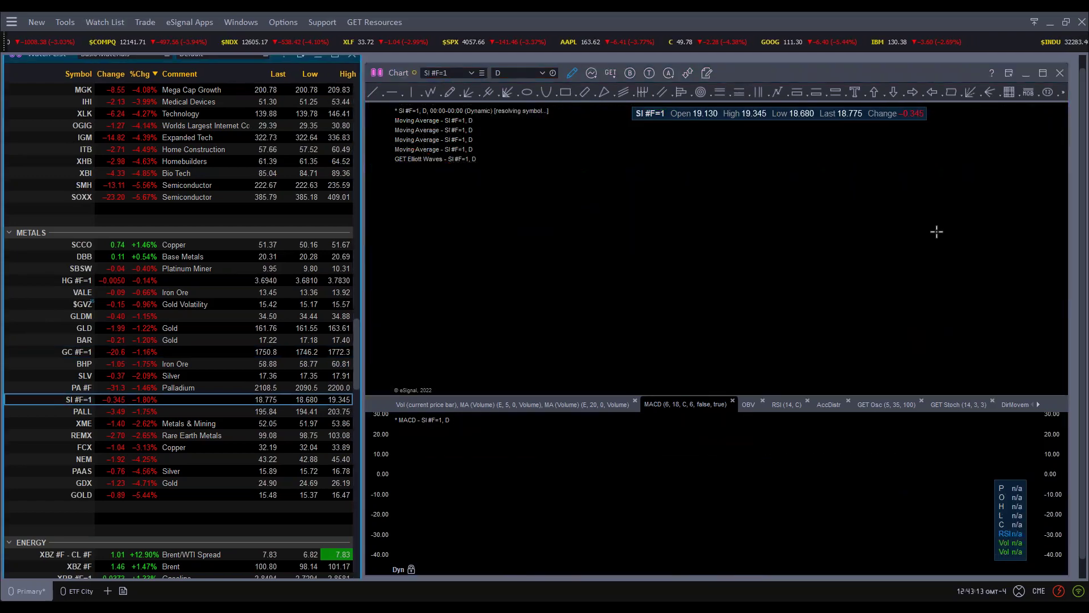
pyautogui.scroll(-5, 903, 211)
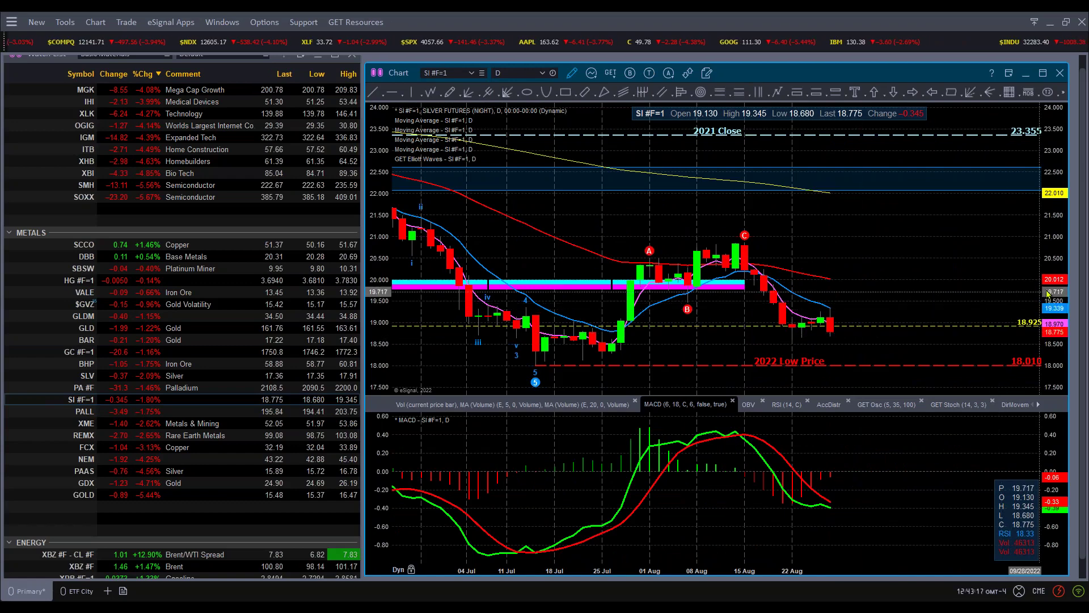
pyautogui.moveTo(928, 324); pyautogui.dragTo(962, 230)
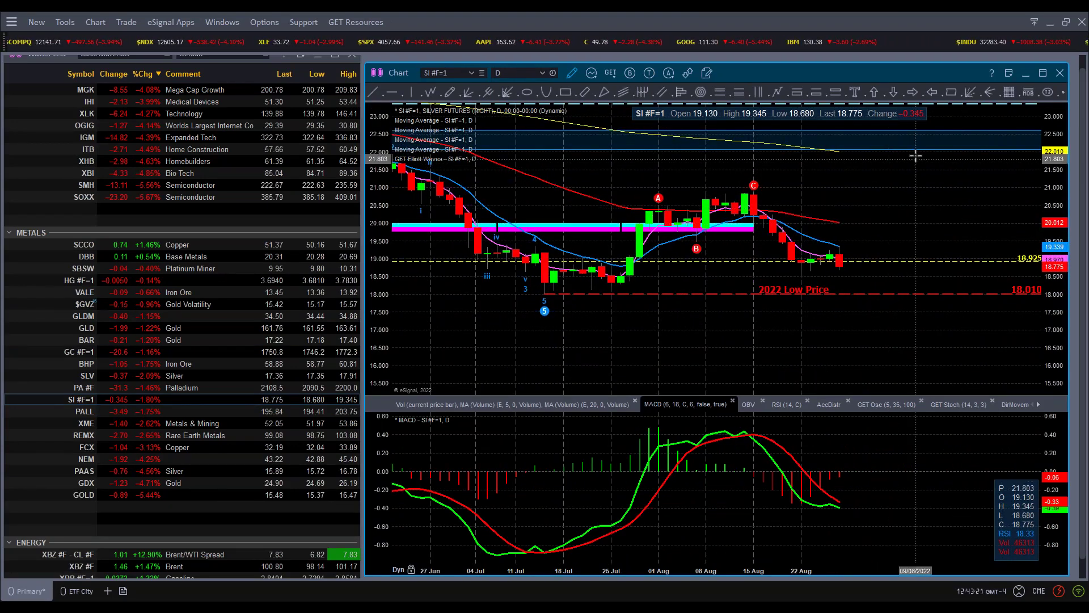
pyautogui.click(1027, 93)
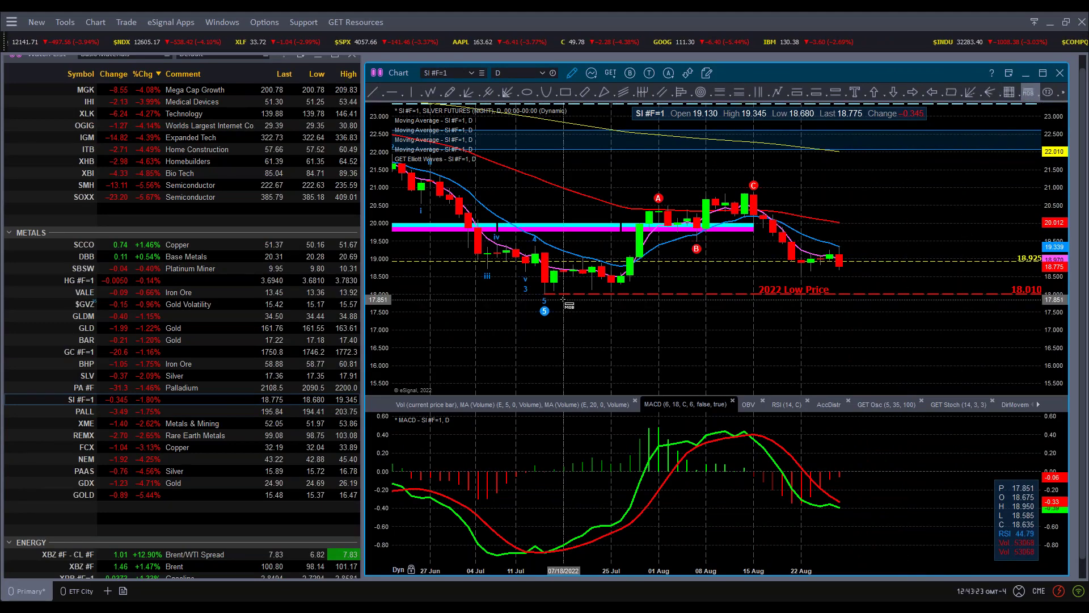
pyautogui.click(958, 341)
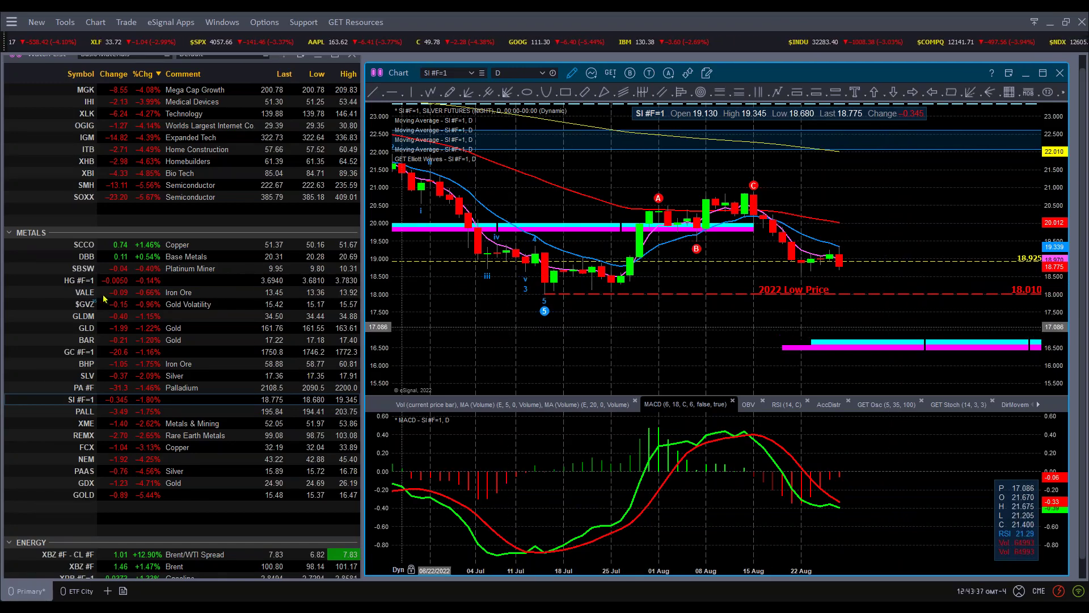
# - Load HG #F=1 from the Metals group and review copper's daily decline since April and the wave 5 target zone below 3.1315
pyautogui.click(54, 281)
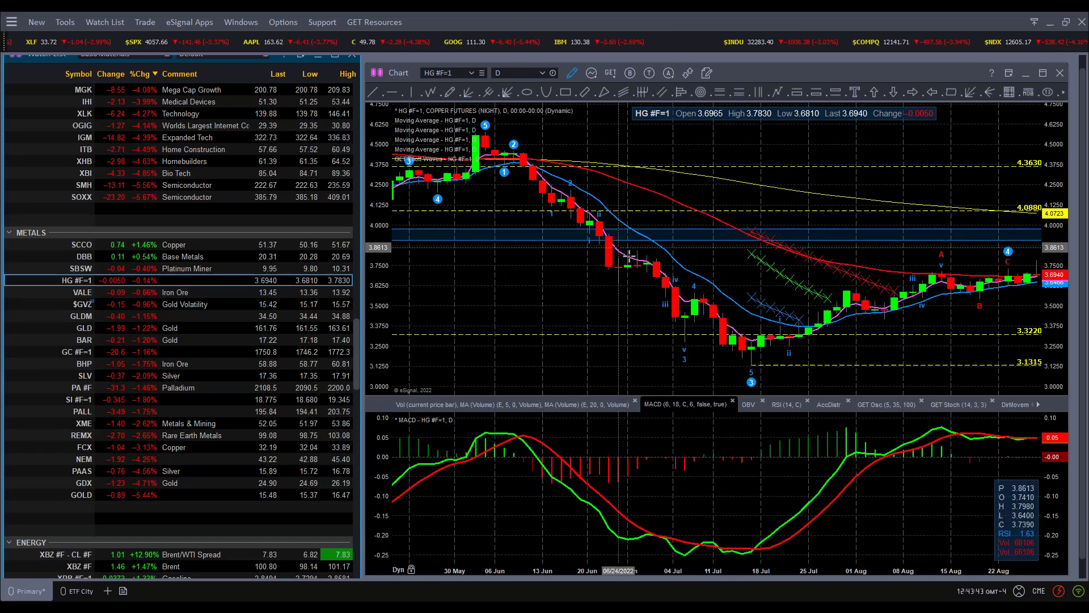
pyautogui.click(812, 353)
pyautogui.scroll(-5, 813, 352)
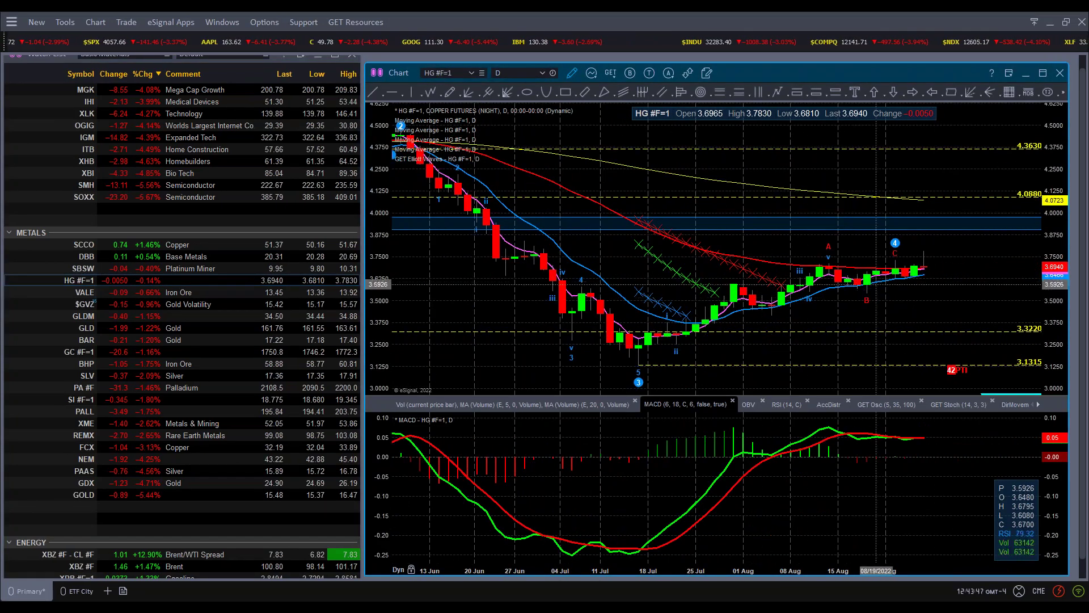
pyautogui.moveTo(853, 568); pyautogui.dragTo(964, 567)
pyautogui.scroll(-2, 741, 172)
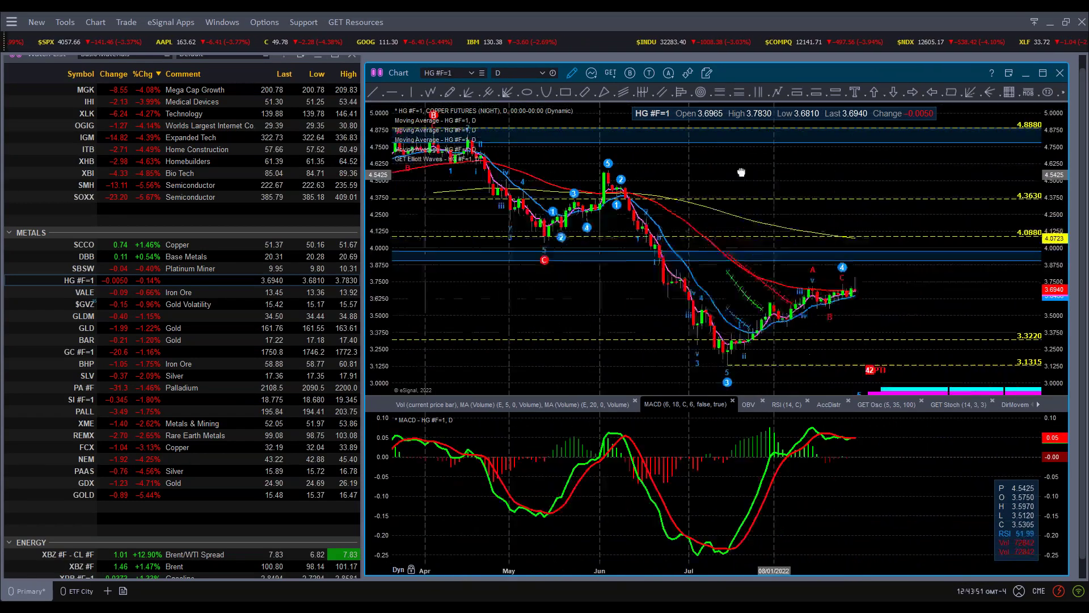
pyautogui.scroll(-5, 741, 172)
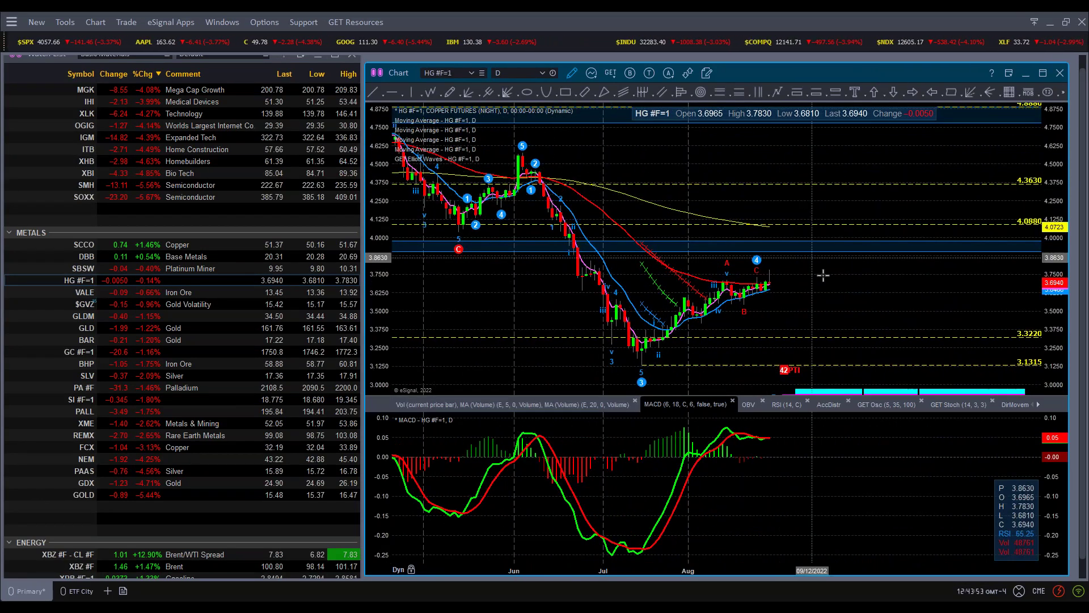
pyautogui.moveTo(823, 275); pyautogui.dragTo(930, 237)
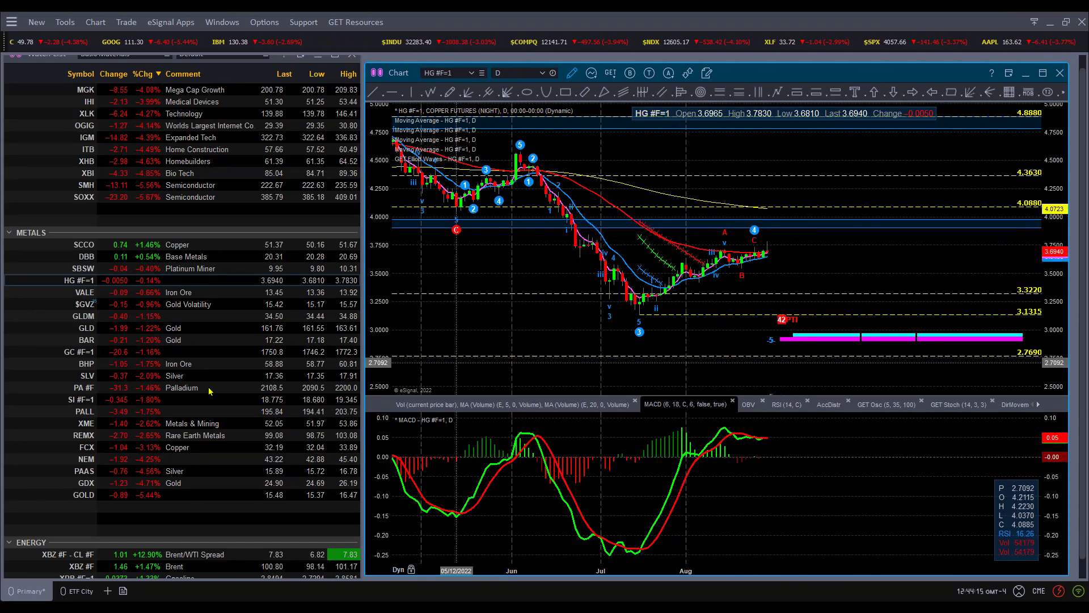
# - Load CL #F=1 from the Energy group and review WTI crude's daily candles around the 93.90 line and the support band below
pyautogui.scroll(-9, 209, 391)
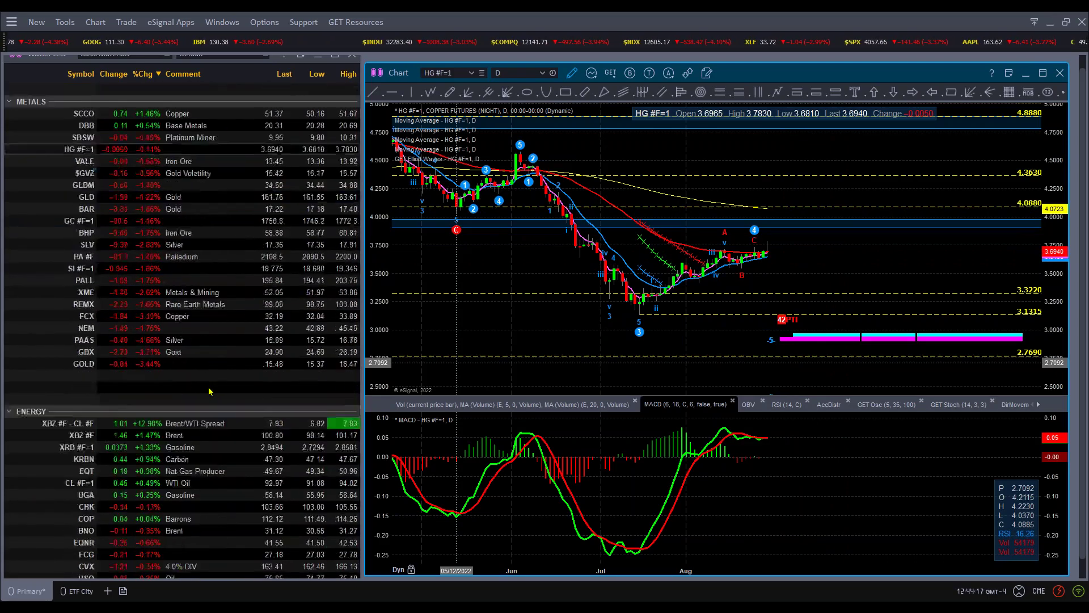
pyautogui.scroll(-2, 209, 391)
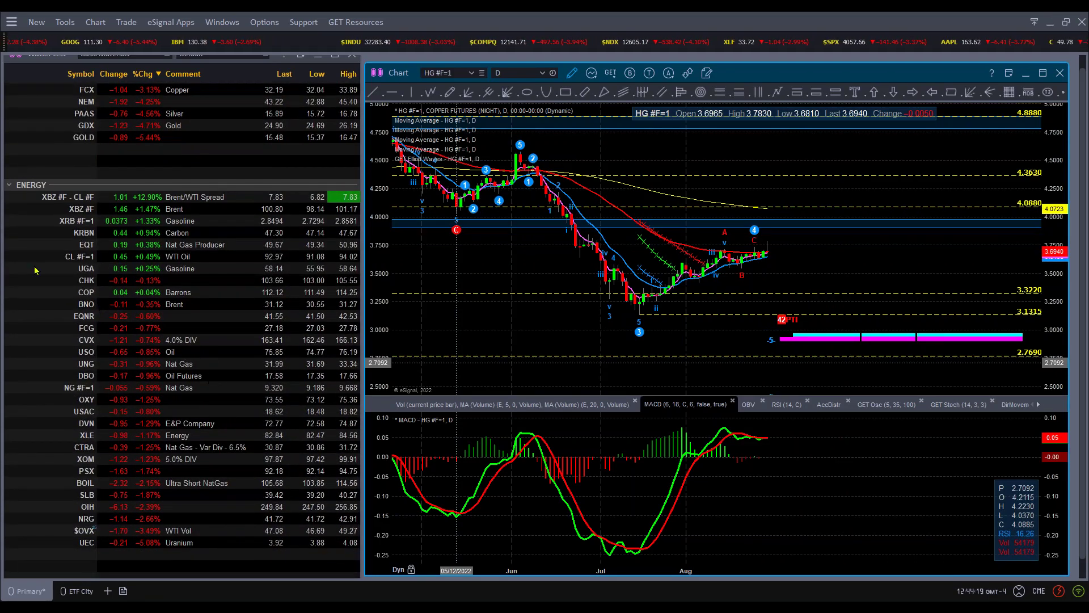
pyautogui.click(34, 258)
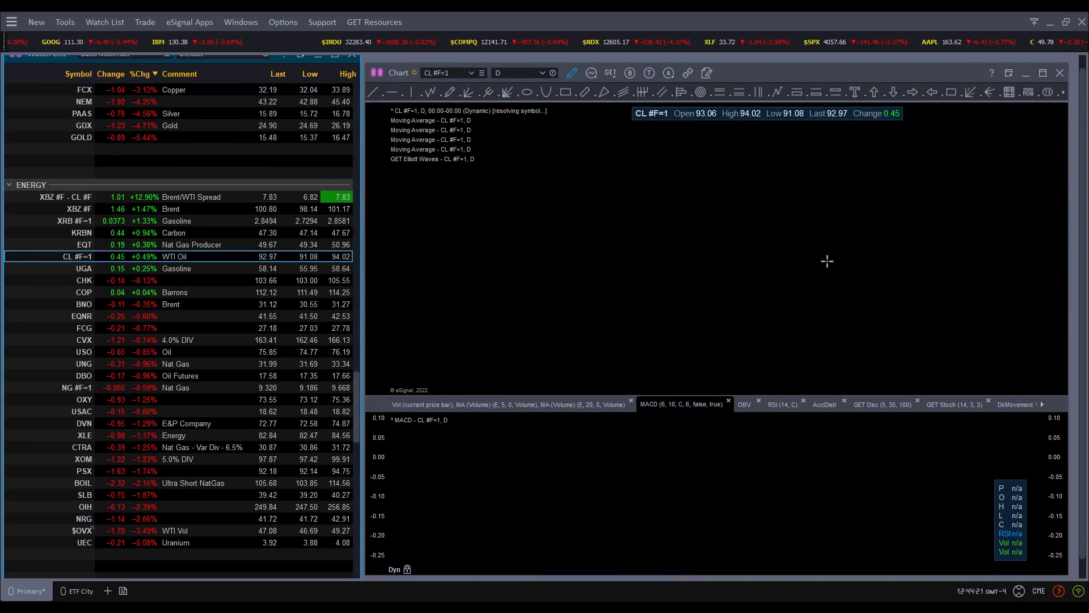
pyautogui.click(699, 273)
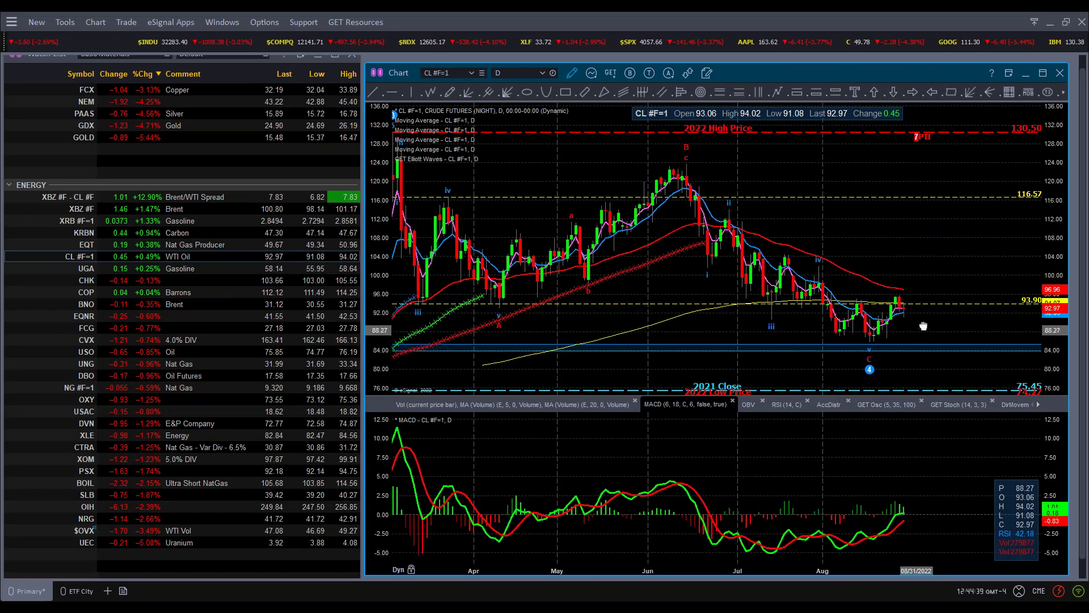
pyautogui.moveTo(991, 318); pyautogui.dragTo(1002, 316)
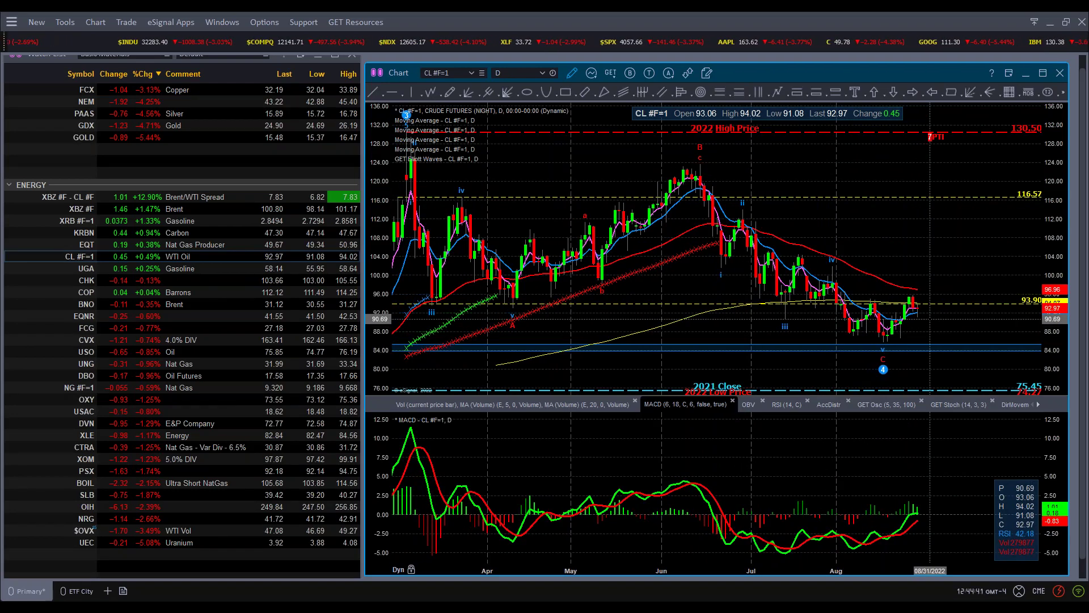
# - Load NG #F=1 from the Energy group and review natural gas's daily advance since April and its latest August candles
pyautogui.click(57, 388)
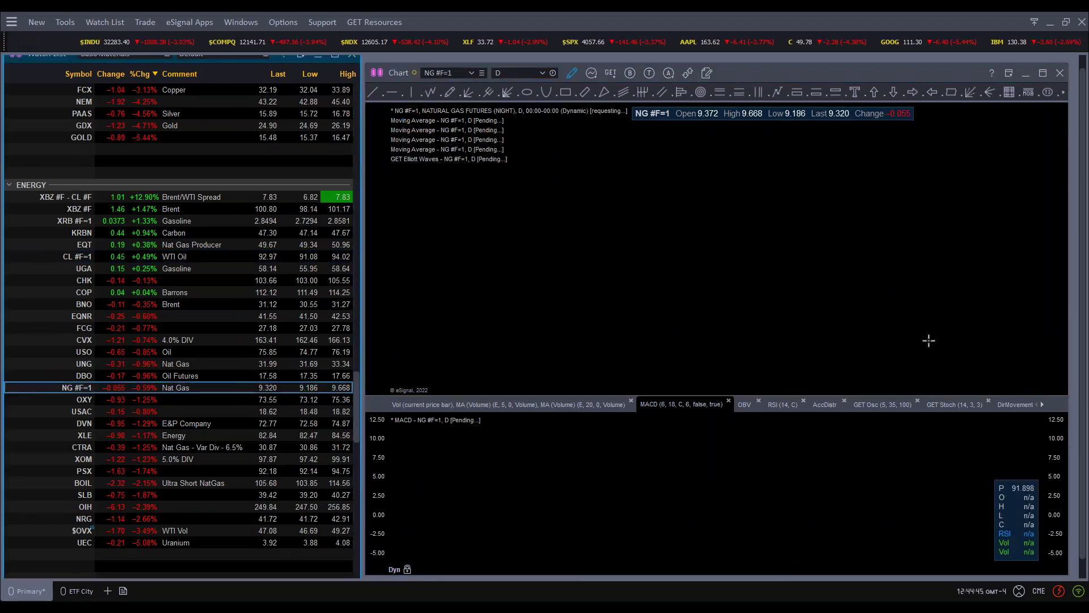
pyautogui.click(896, 317)
pyautogui.moveTo(896, 317); pyautogui.dragTo(783, 307)
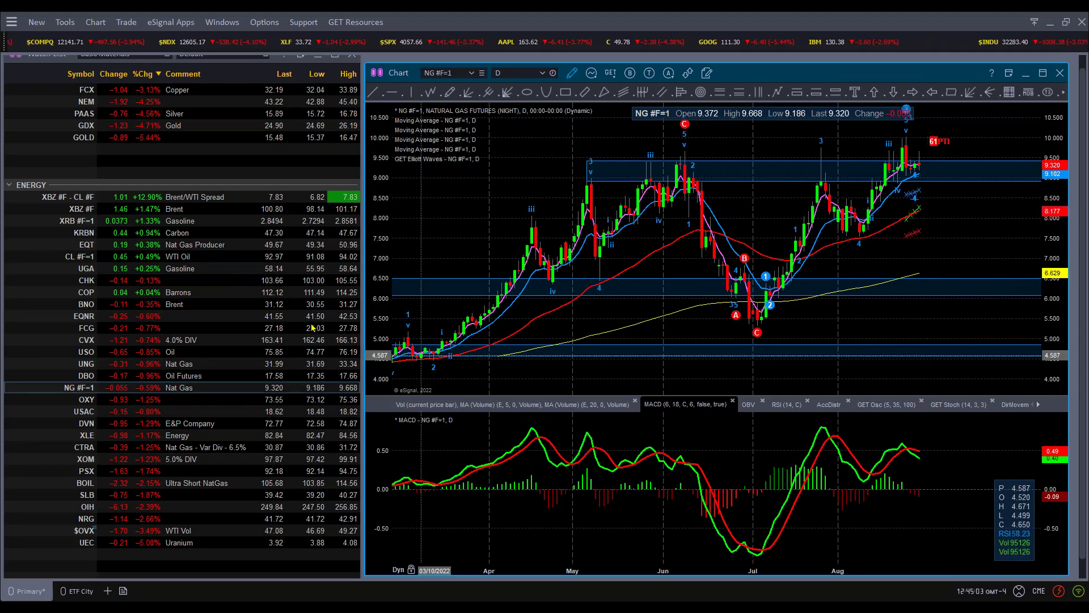
pyautogui.scroll(-2, 909, 255)
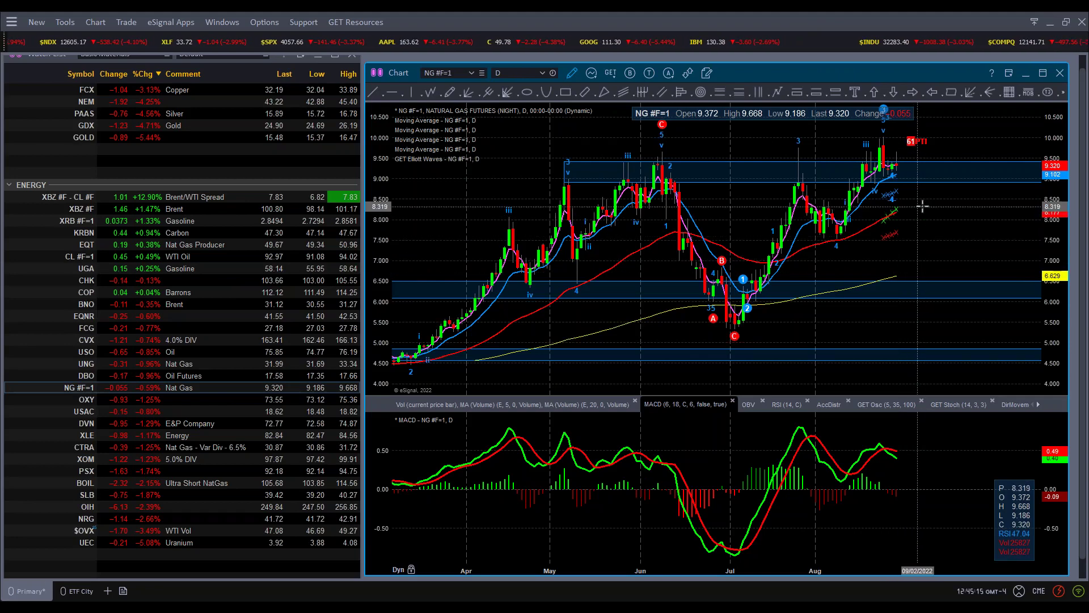
pyautogui.scroll(-2, 910, 208)
pyautogui.scroll(-2, 910, 207)
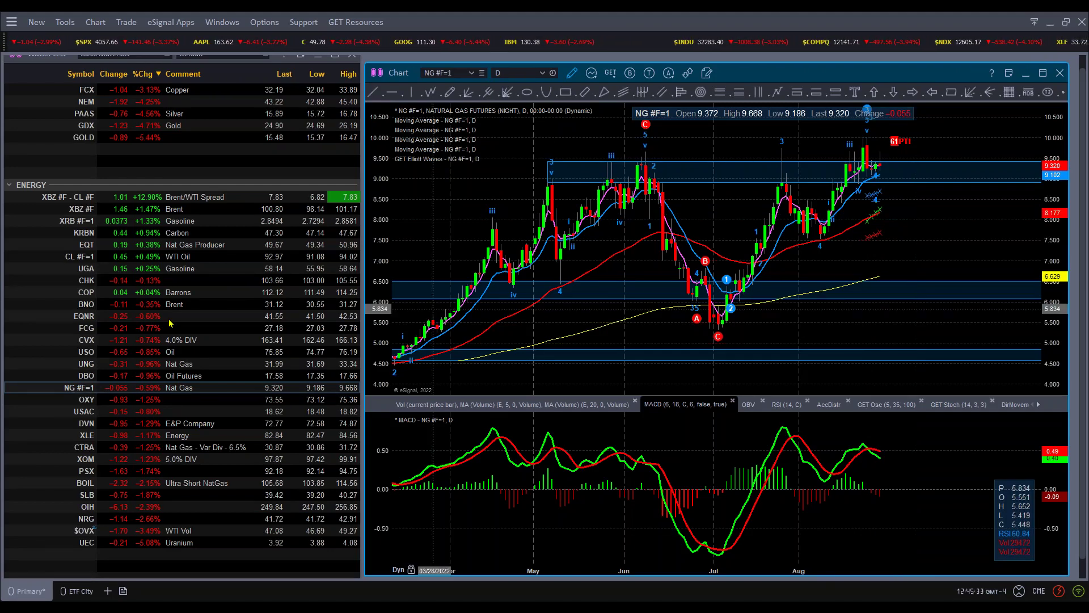
# - Browse the watch list past the Energy symbols to the Agriculture group
pyautogui.scroll(-1, 169, 323)
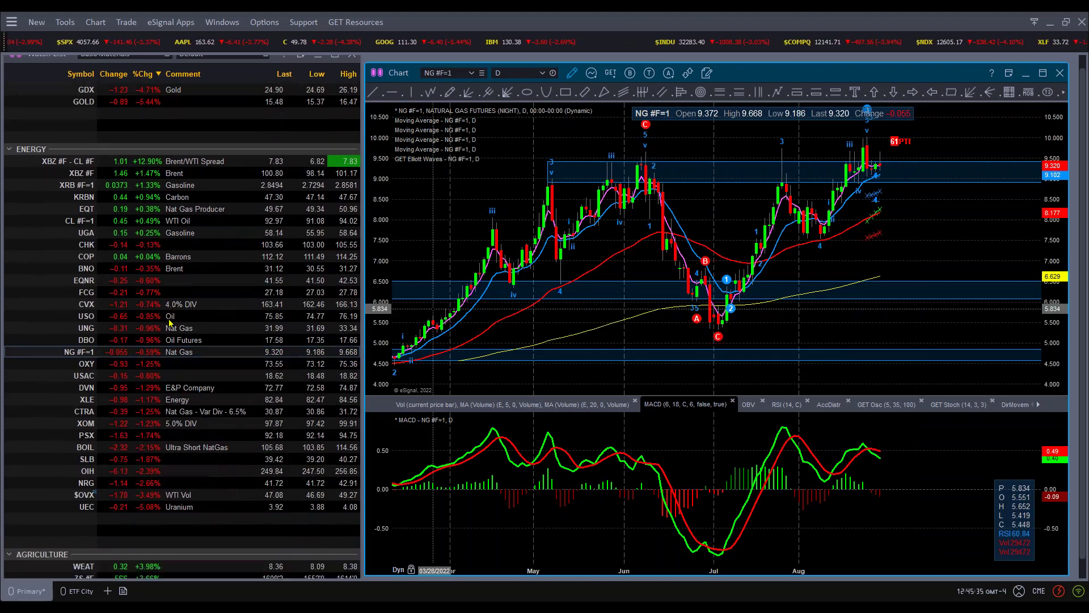